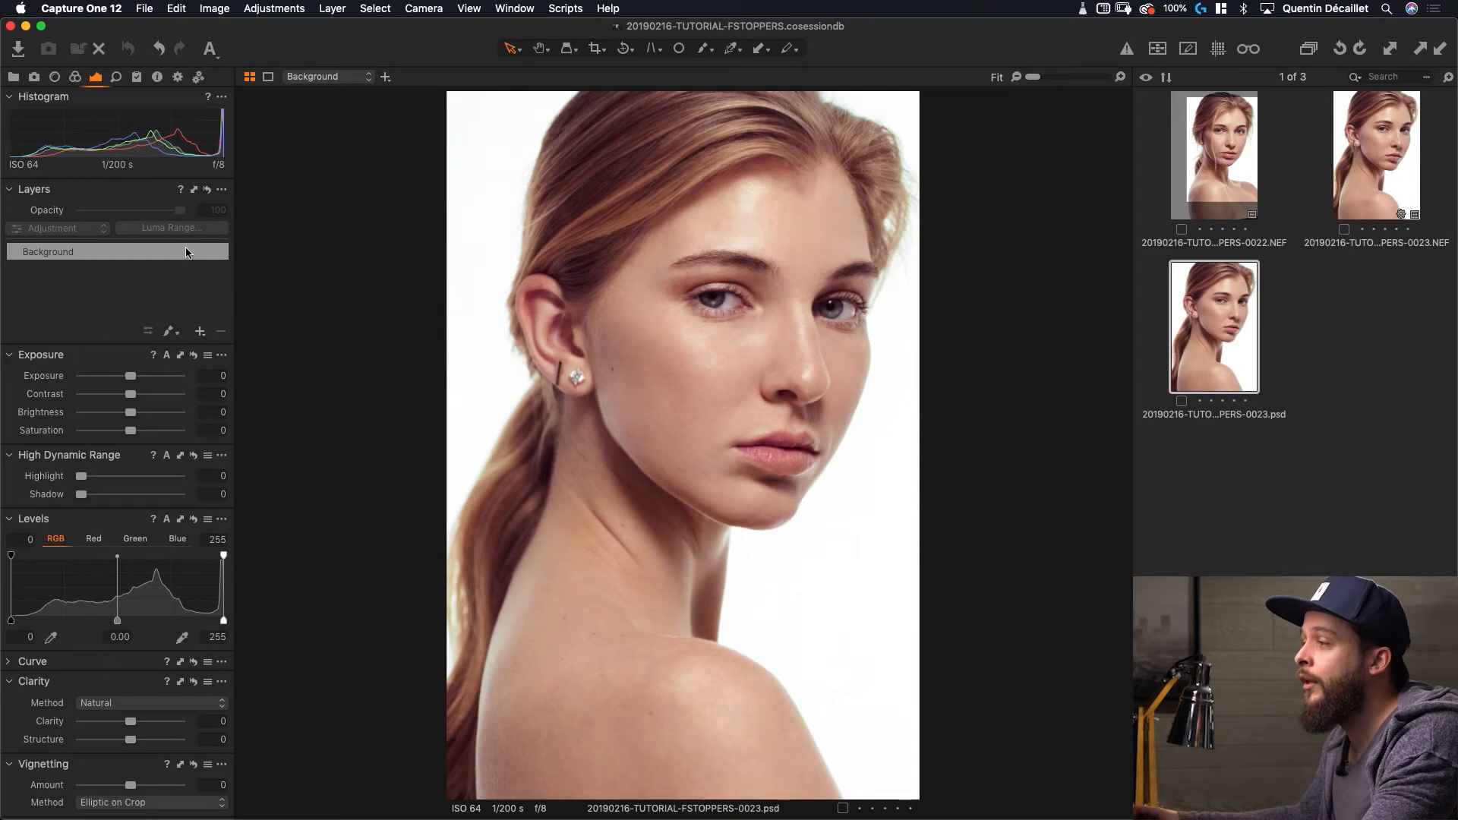
- Add a new filled adjustment layer to the portrait and expand the Color Balance tool in its 3-Way view
click(200, 333)
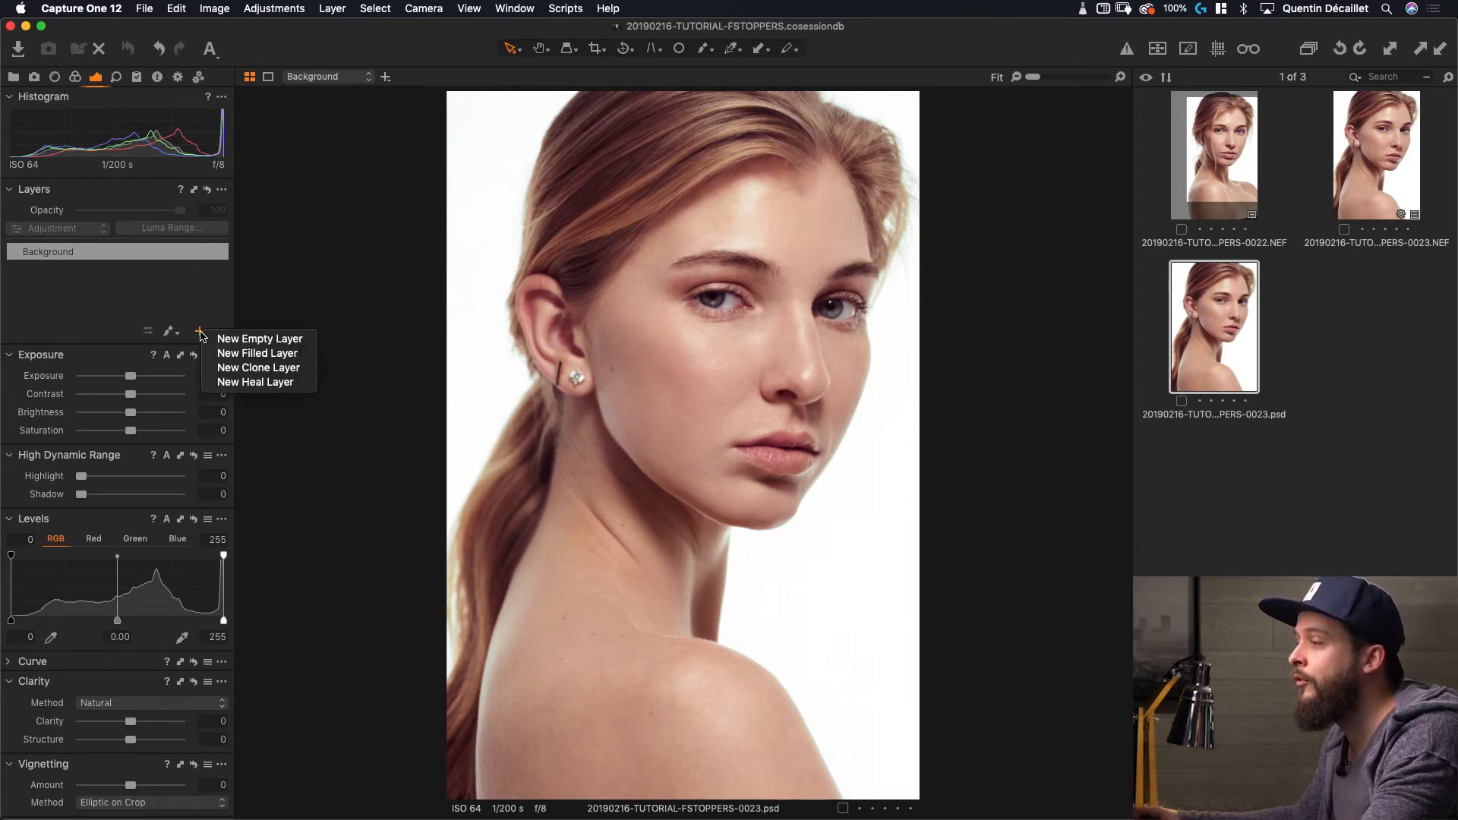
click(242, 354)
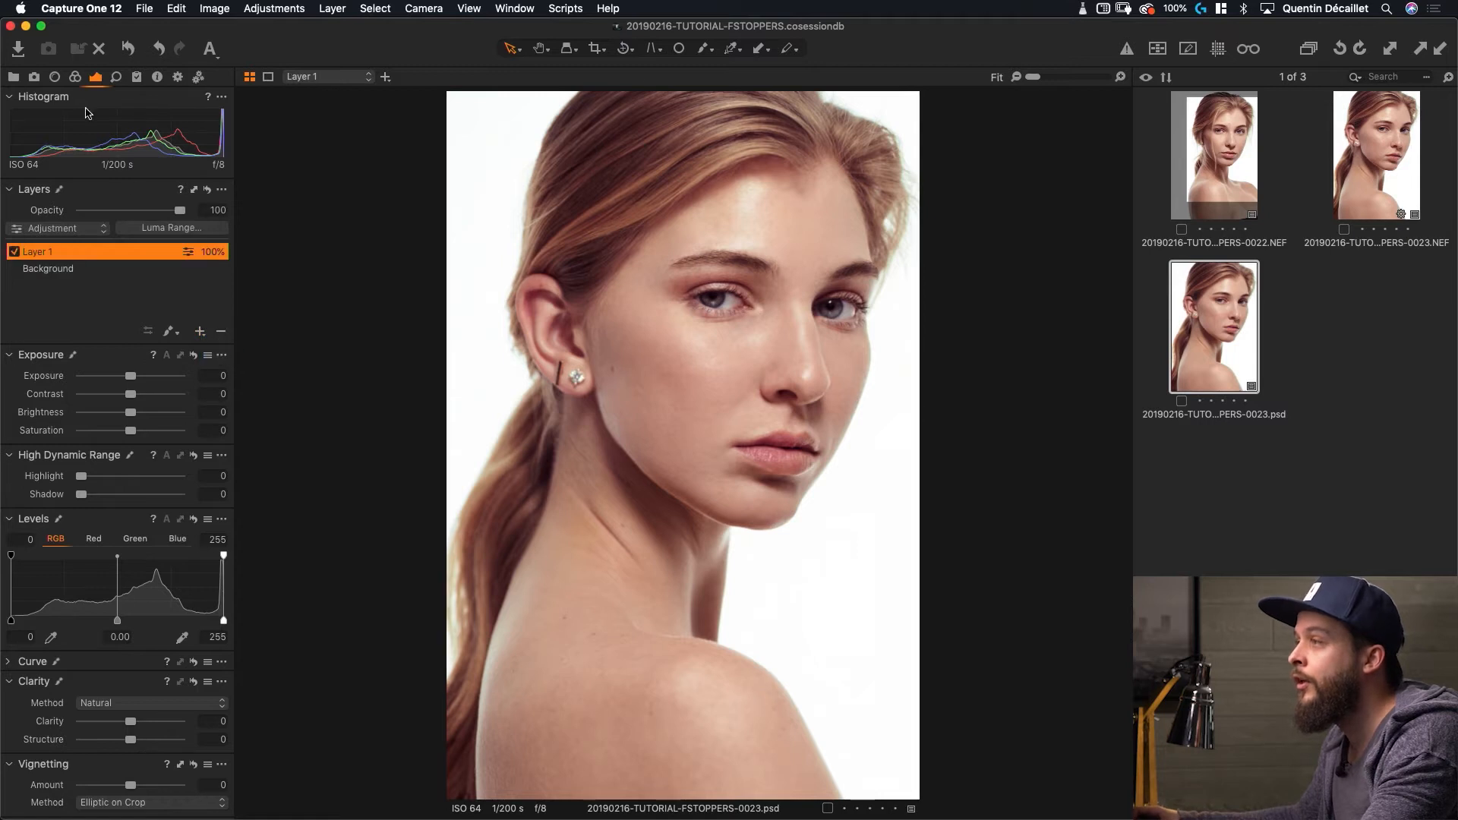
click(76, 77)
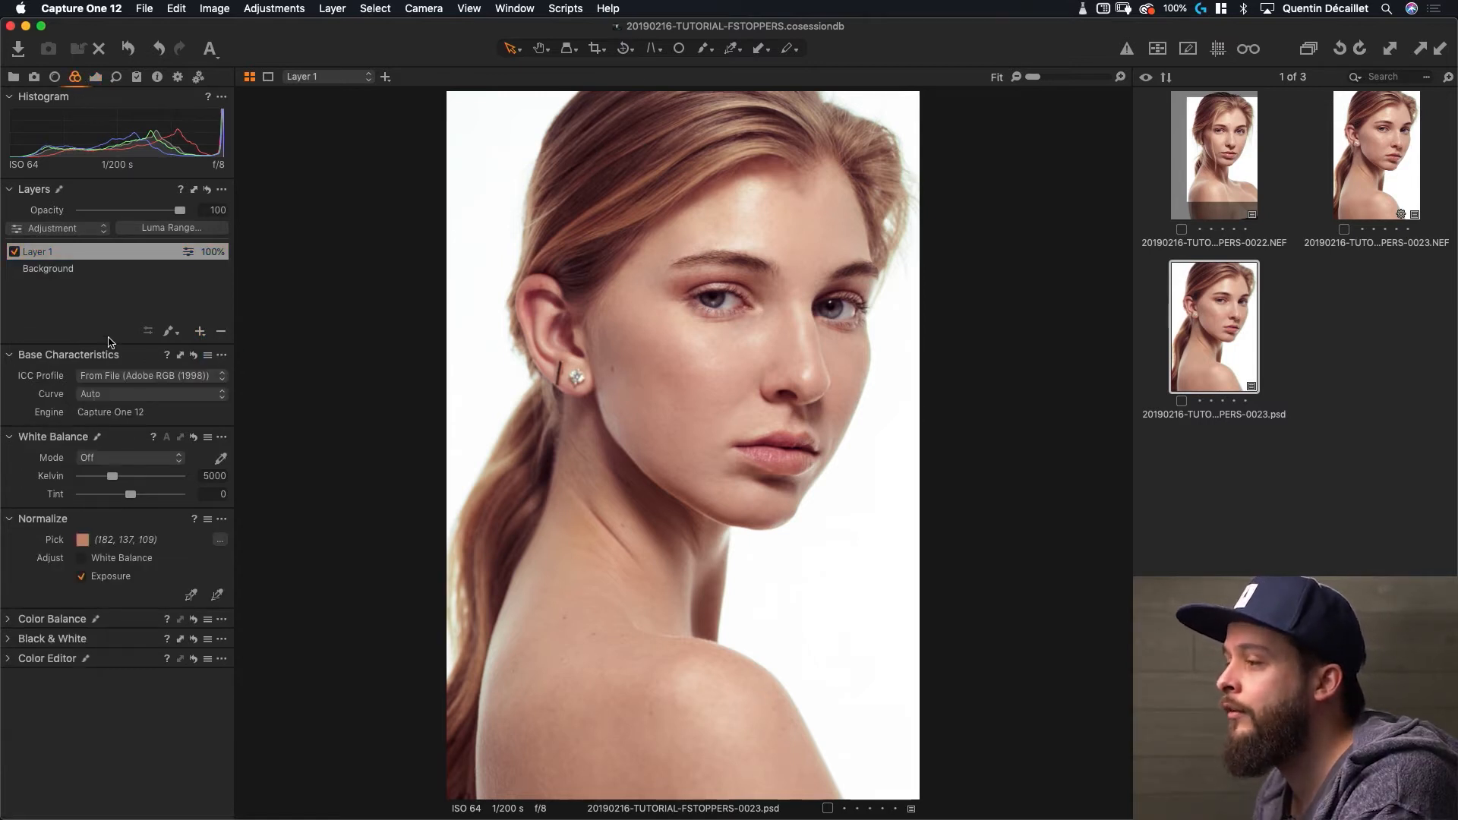
click(13, 623)
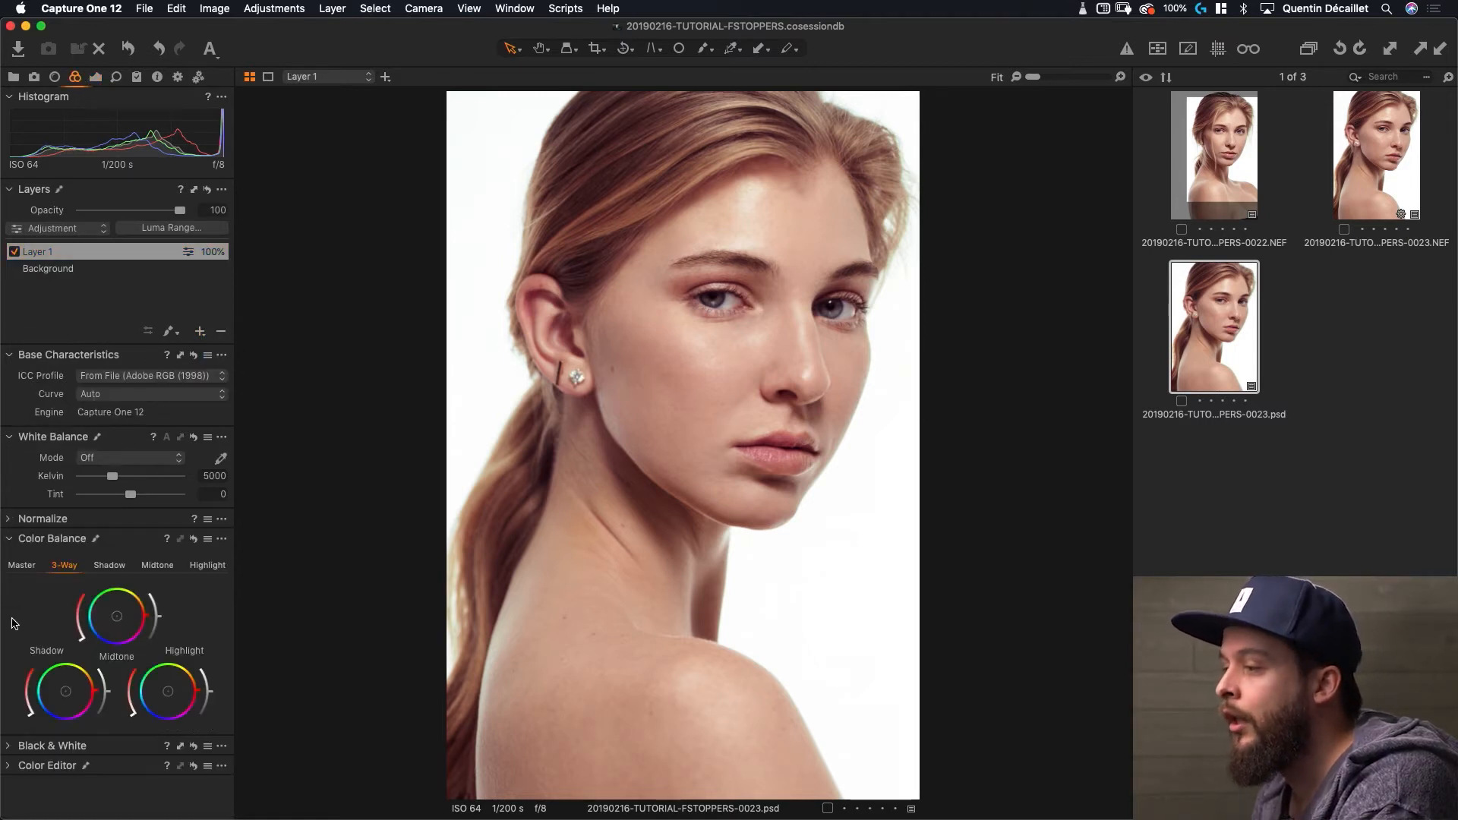
- Float the Color Balance tool, hide the docked tools, and place the floating tool enlarged beside the portrait
drag(47, 544, 375, 343)
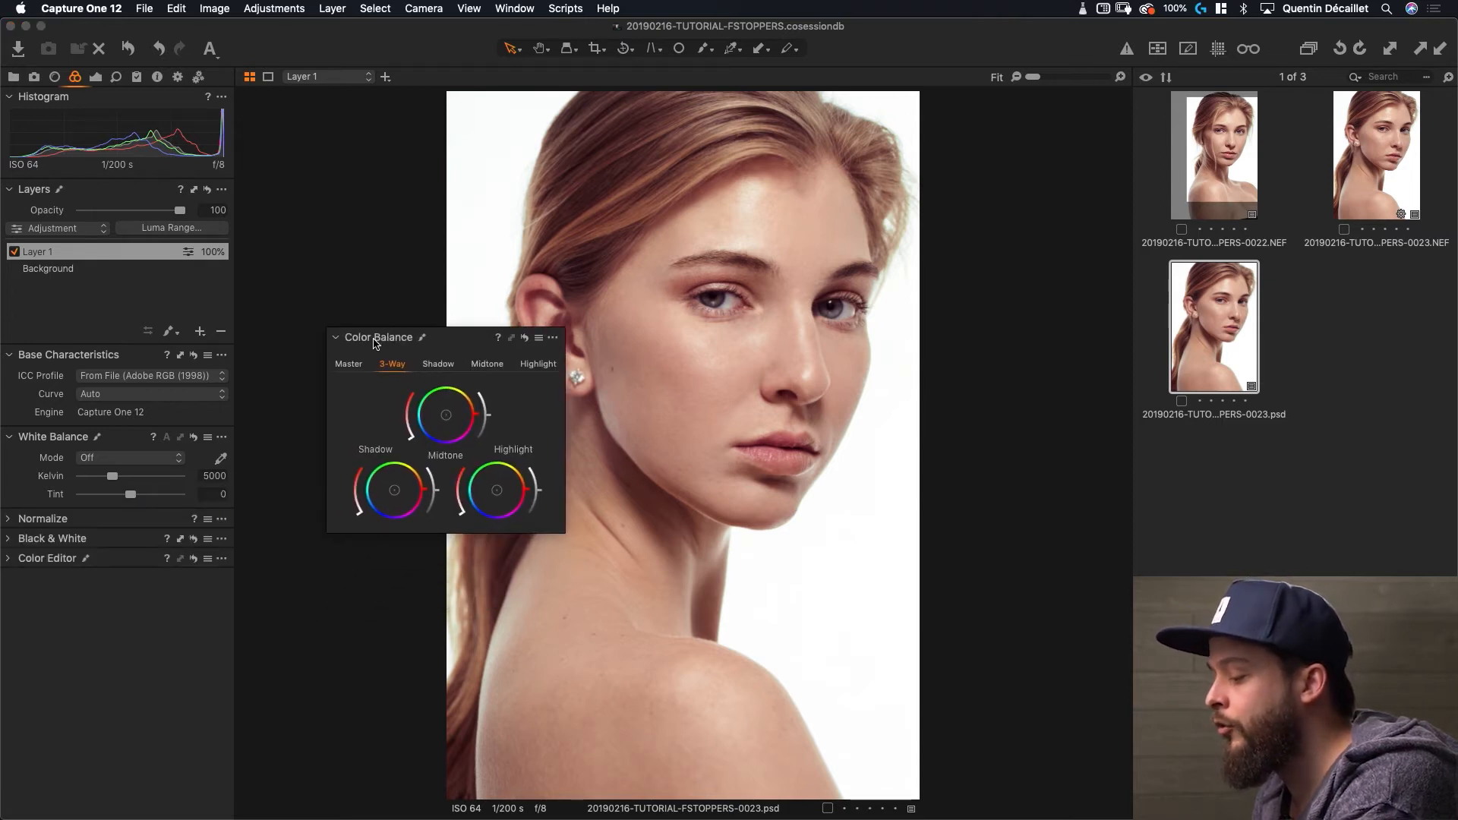
key(super+t)
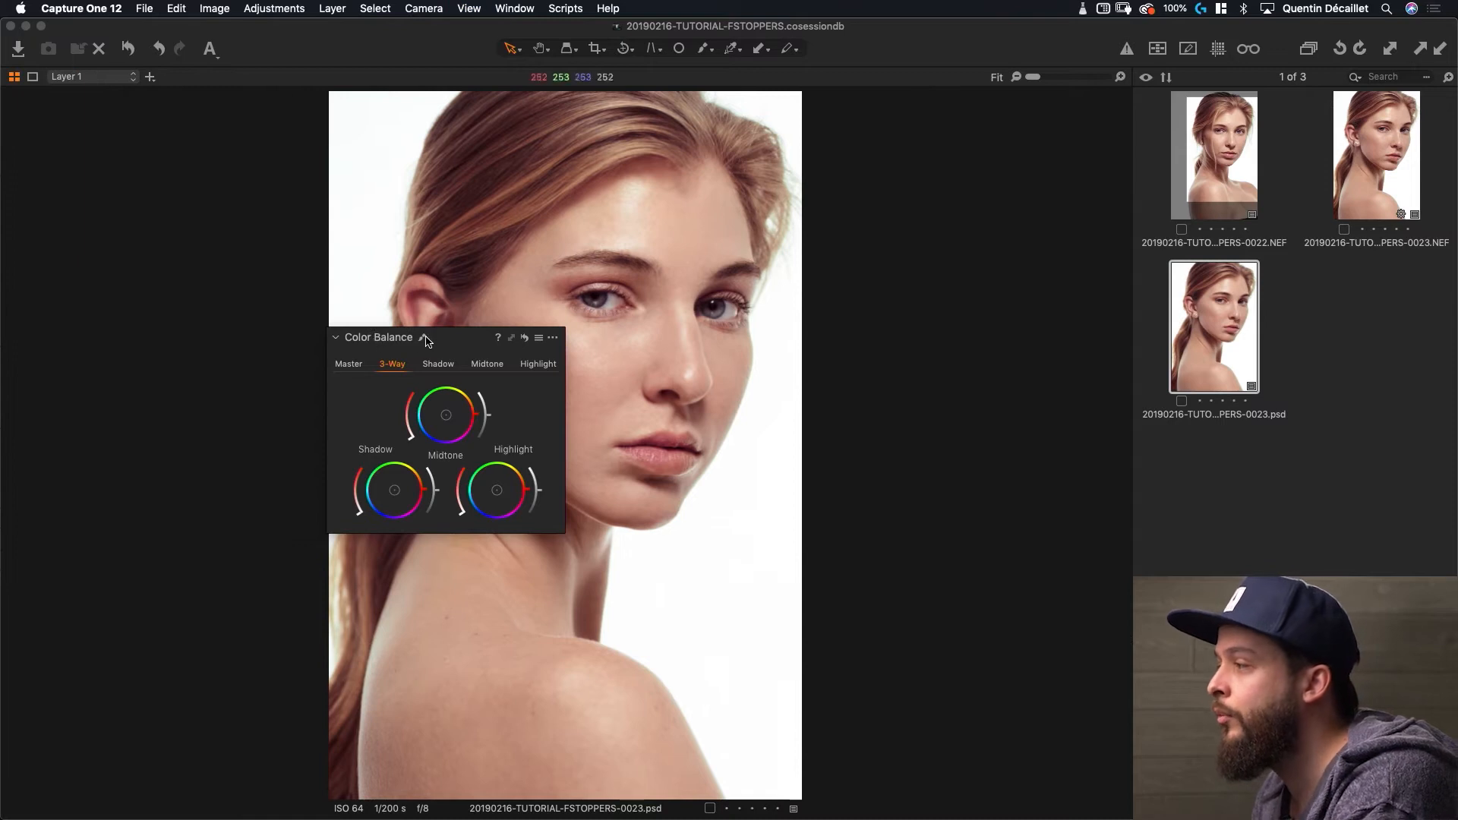
drag(471, 337, 183, 152)
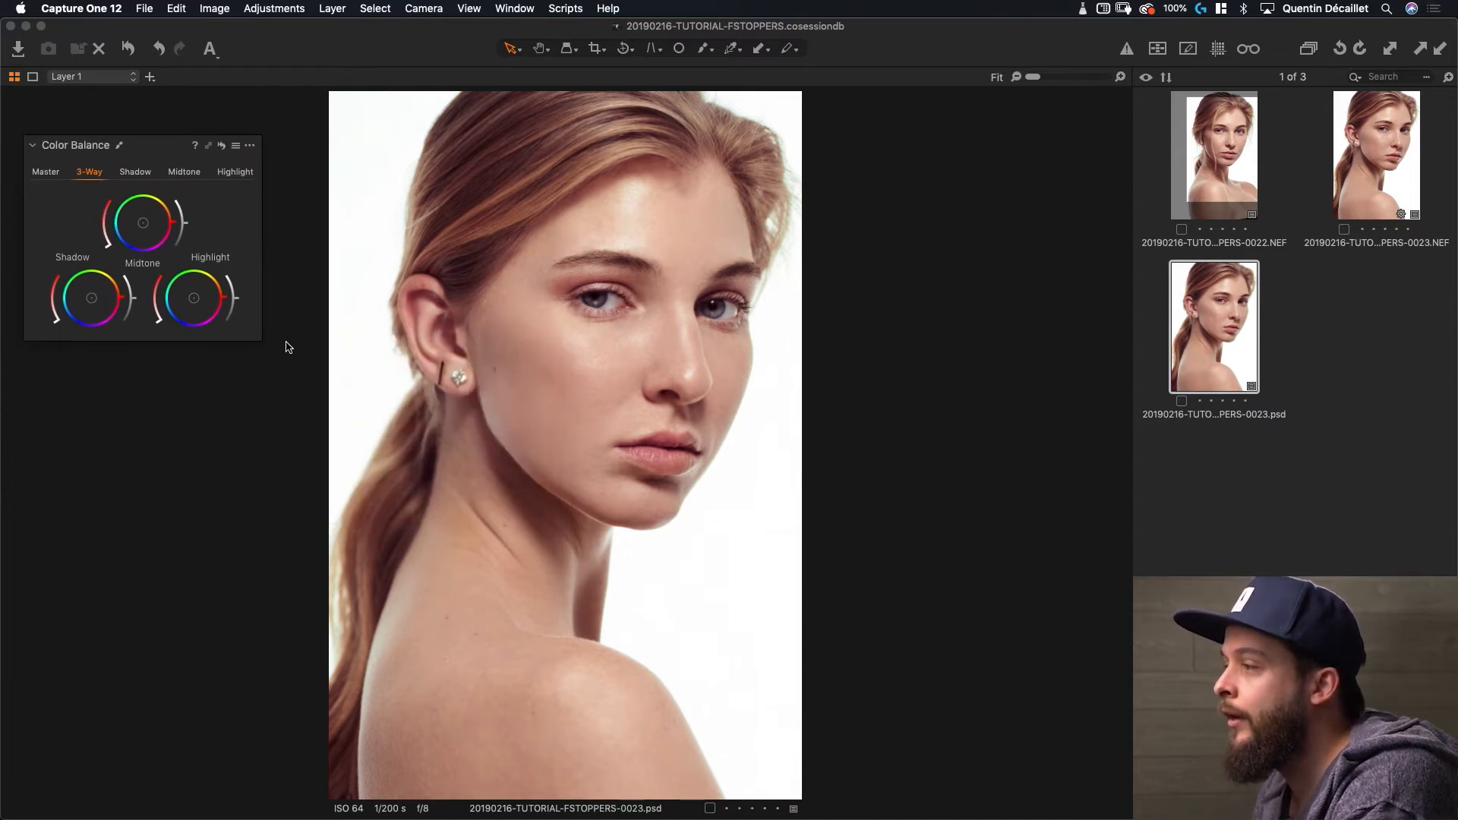
drag(260, 341, 401, 633)
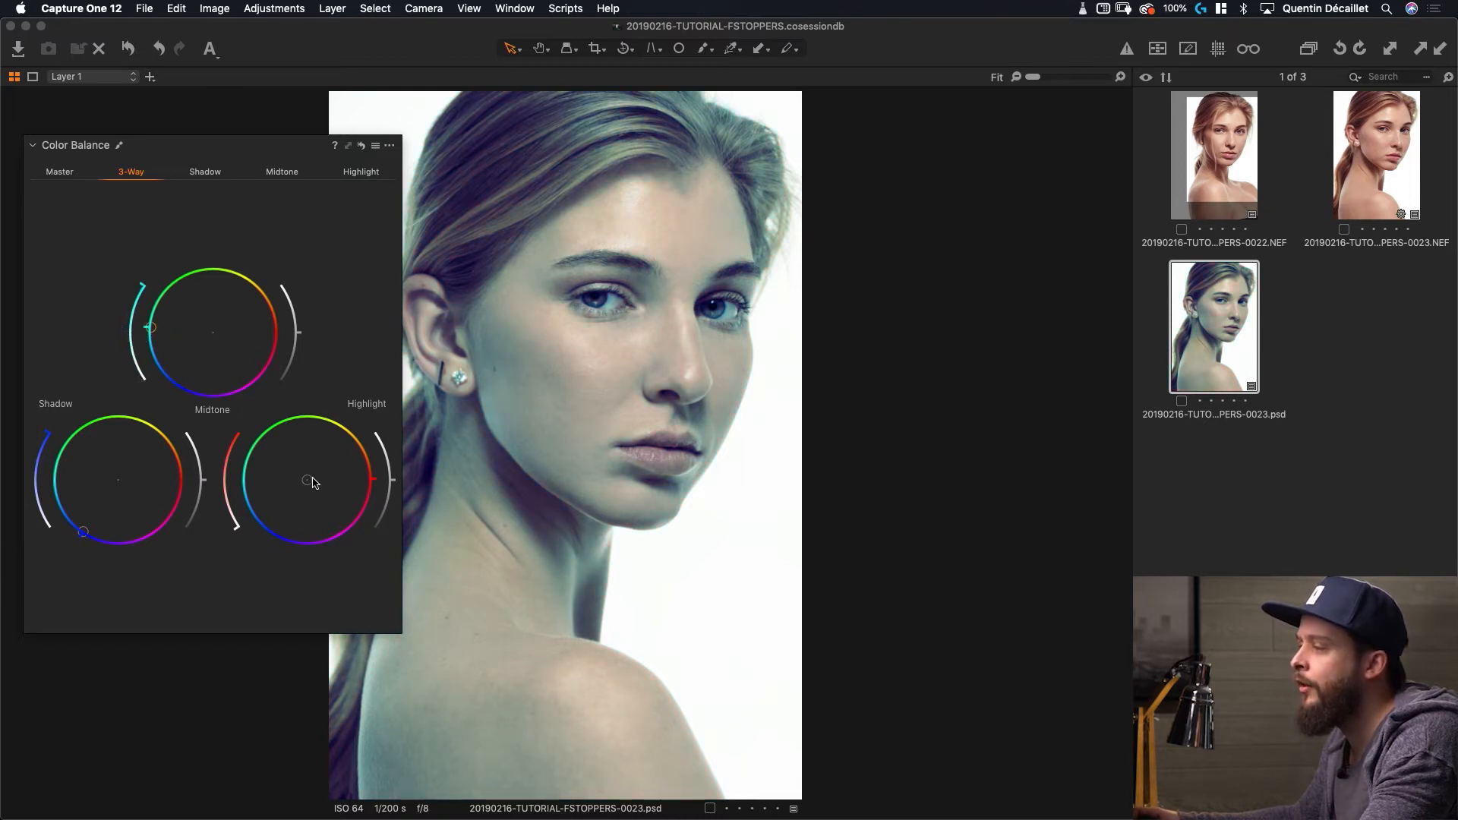
- Try an orange tint in the highlights, switch them to cyan, and tint the midtones orange at full strength
drag(314, 483, 422, 425)
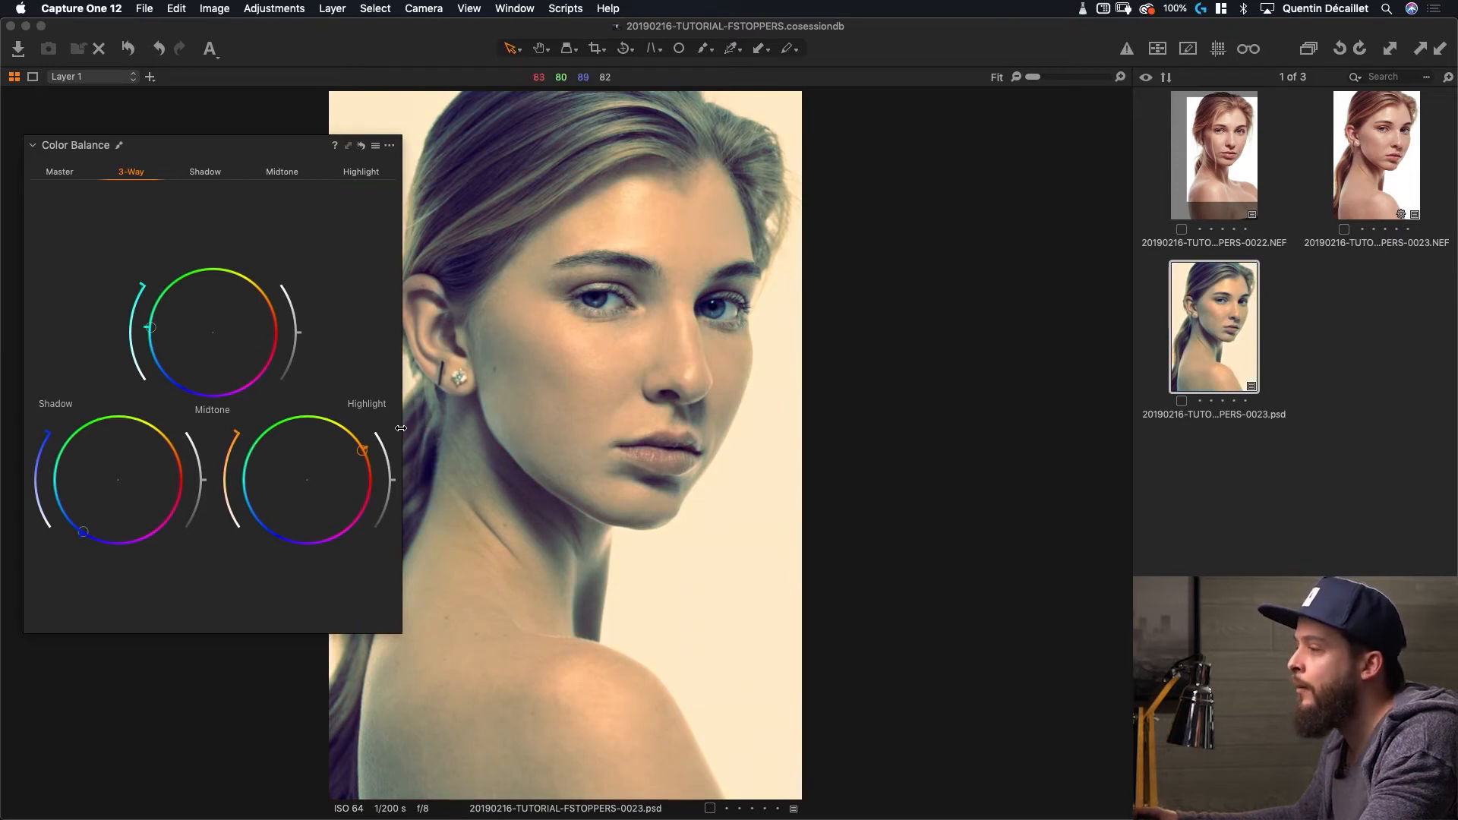
drag(362, 454, 250, 472)
drag(164, 358, 216, 319)
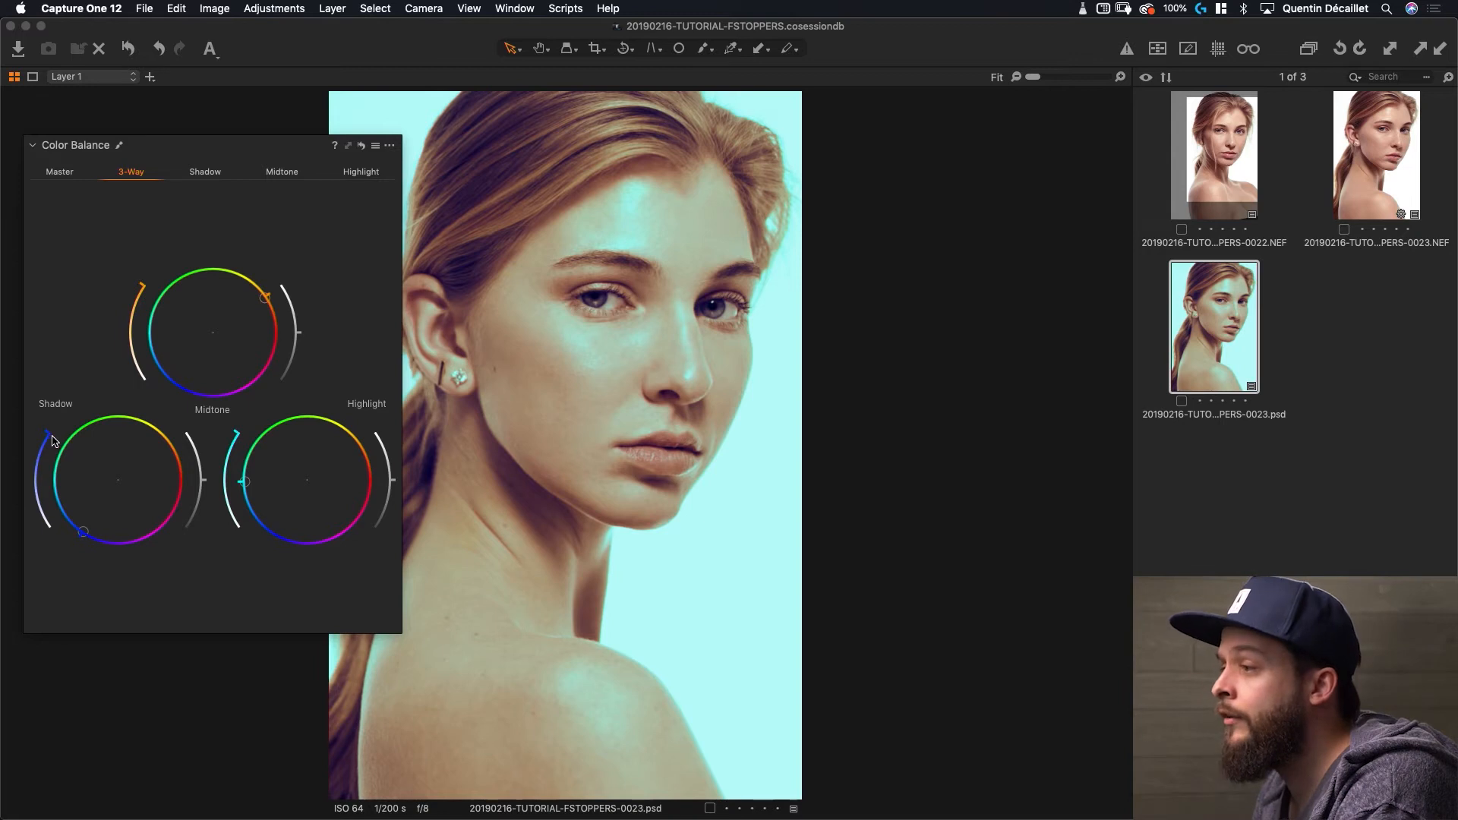
- Reduce the saturation of the shadow, midtone and highlight tints to a subtle level
drag(48, 439, 37, 511)
drag(132, 333, 128, 375)
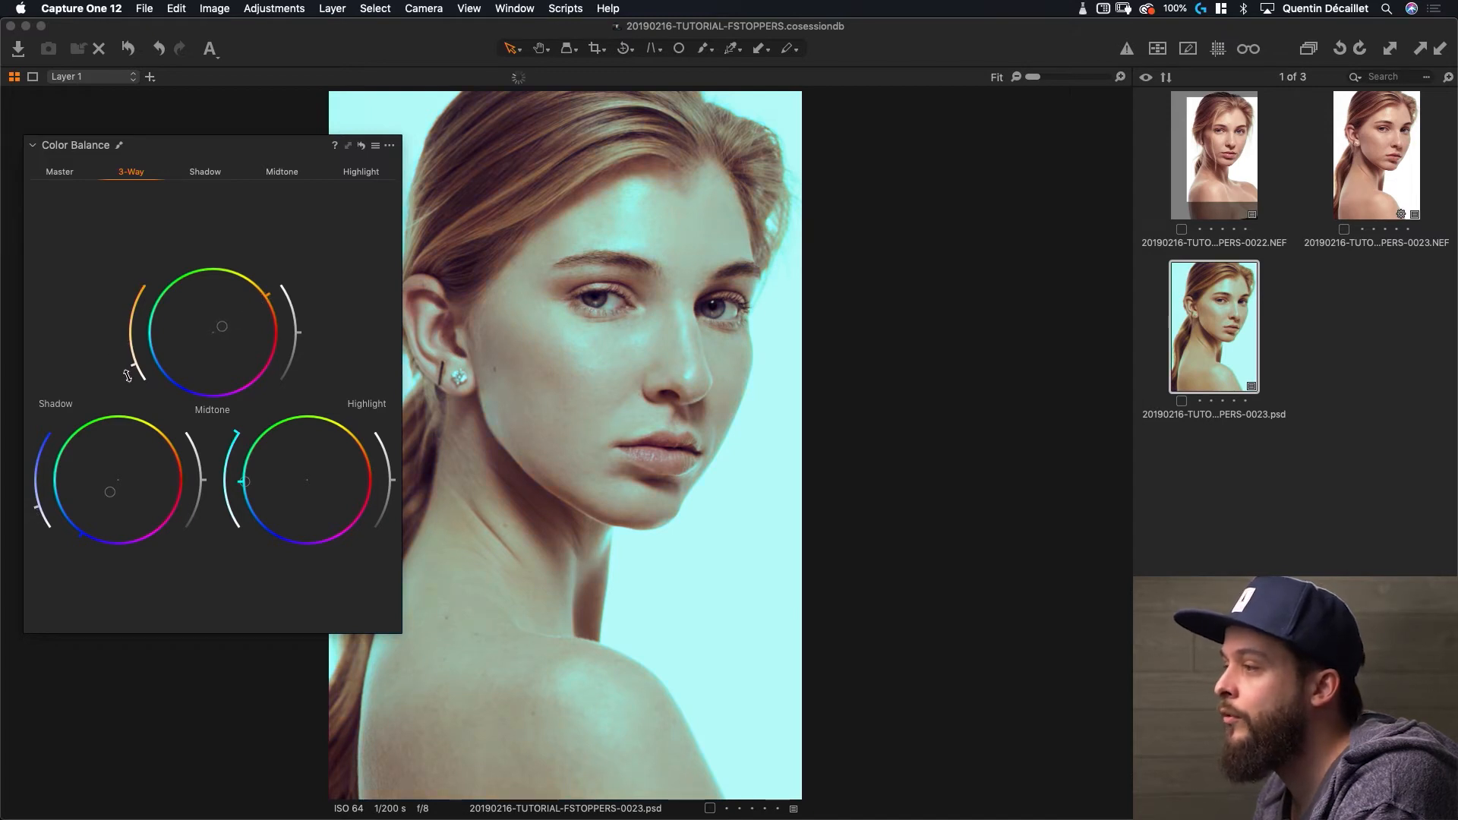
drag(237, 435, 224, 524)
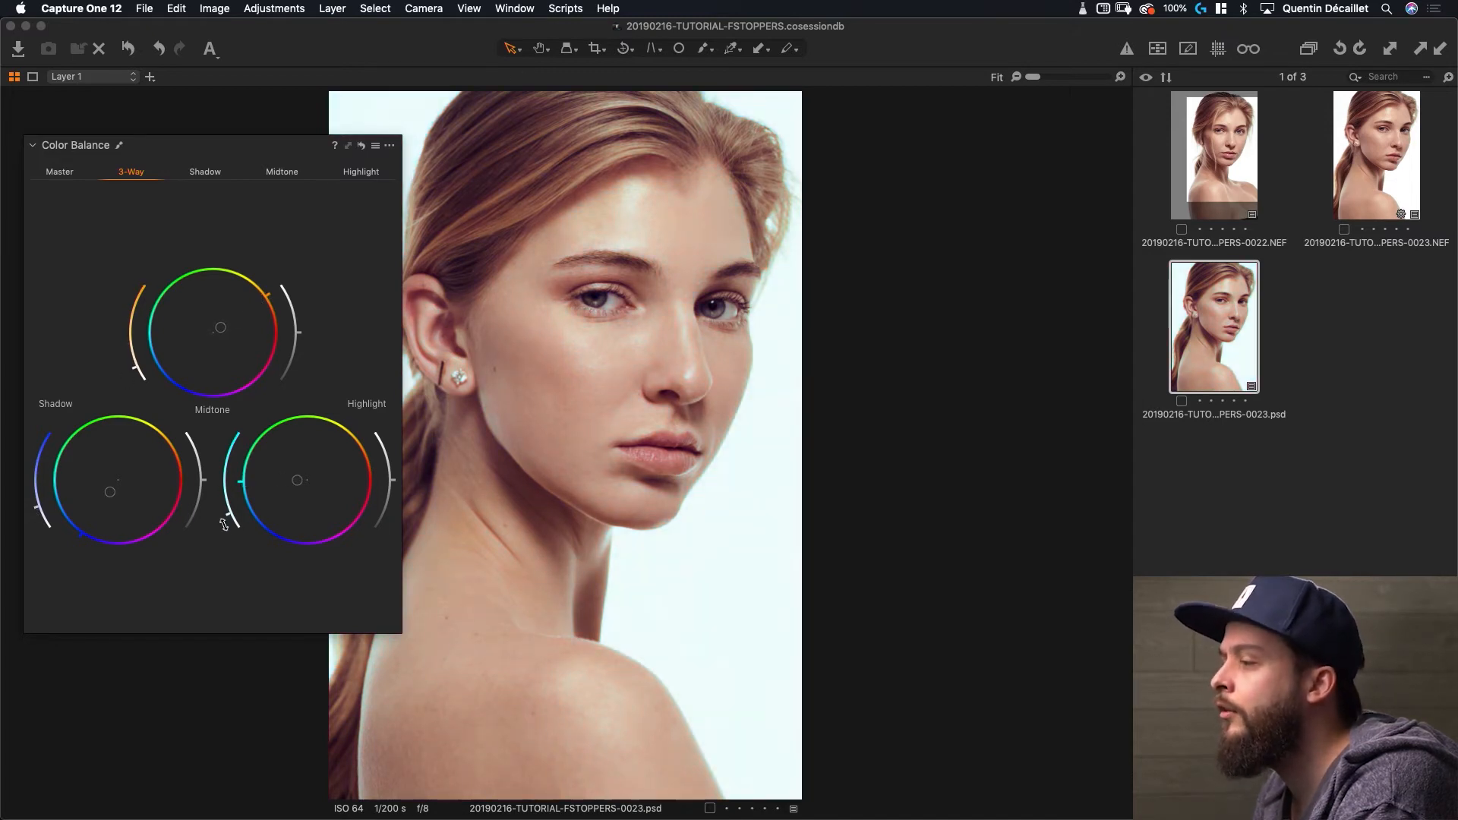
- Compare the portrait with and without the colour balance by resetting it, undoing the reset and temporarily bypassing the tool
click(362, 147)
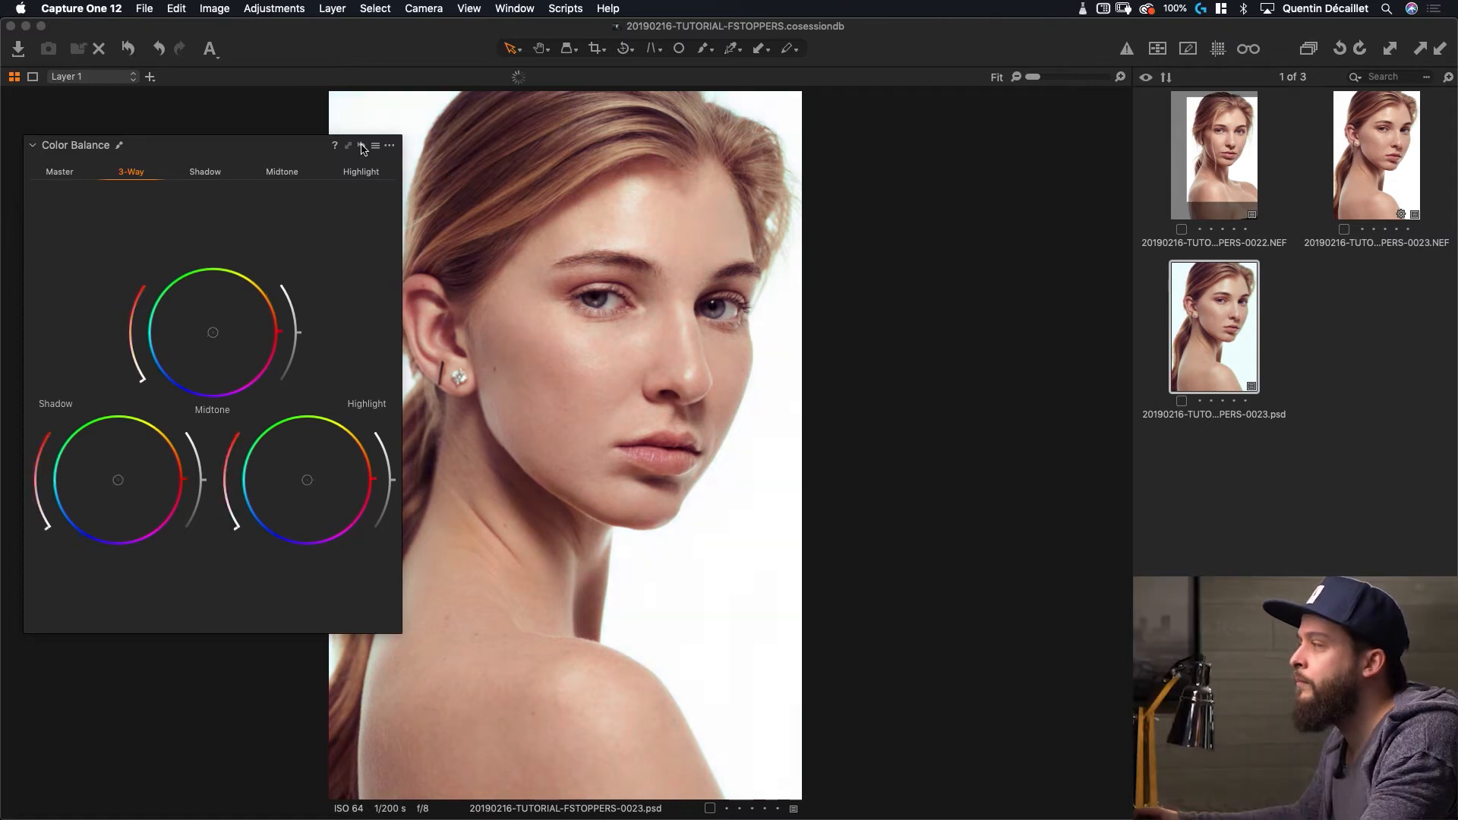
key(super+z)
alt+click(362, 147)
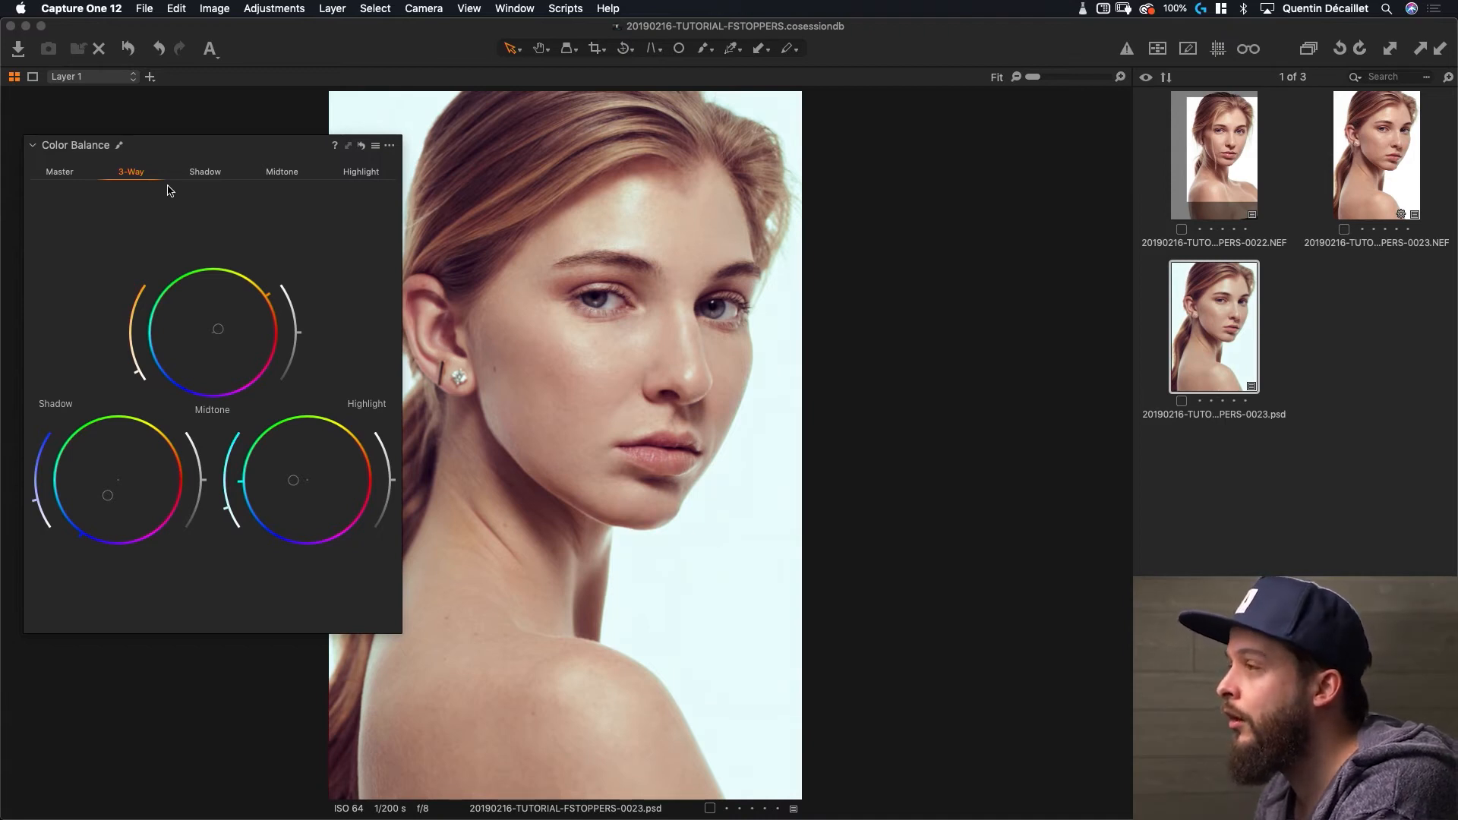
- Show the docked tools again and dock the Color Balance tool back below the Color Editor
drag(166, 154, 352, 157)
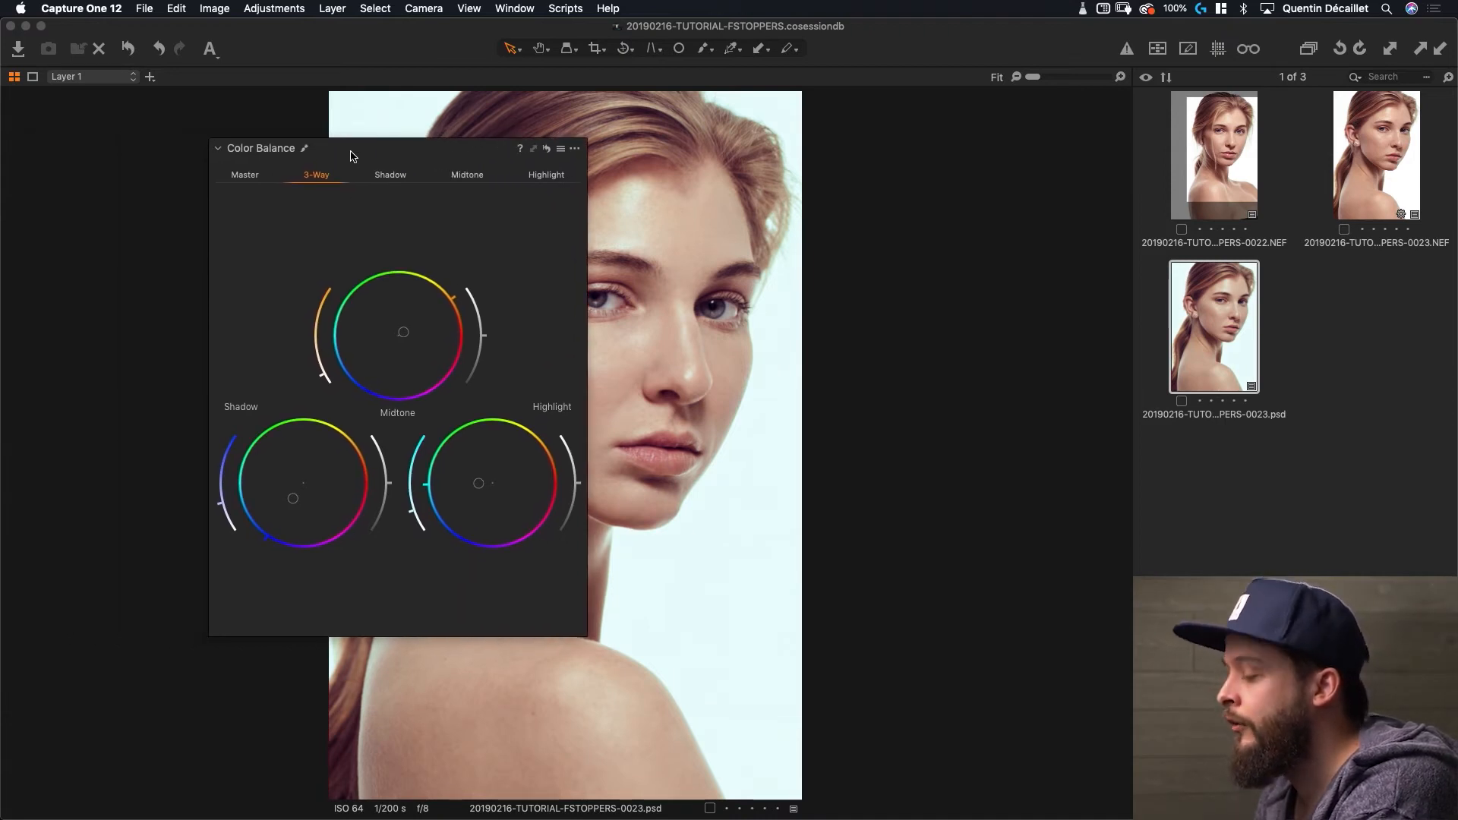
key(super+alt+t)
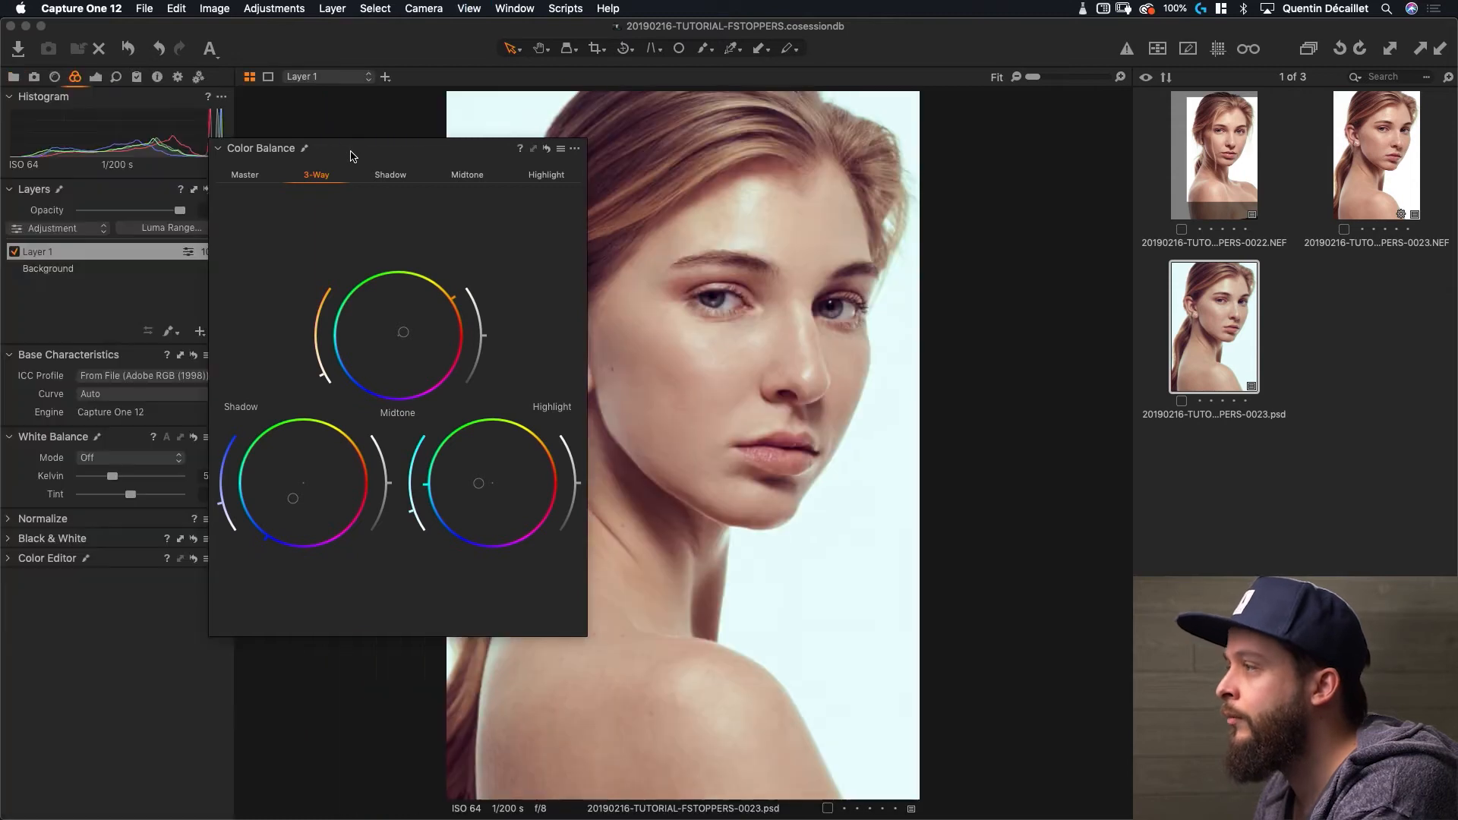
drag(351, 156, 5, 619)
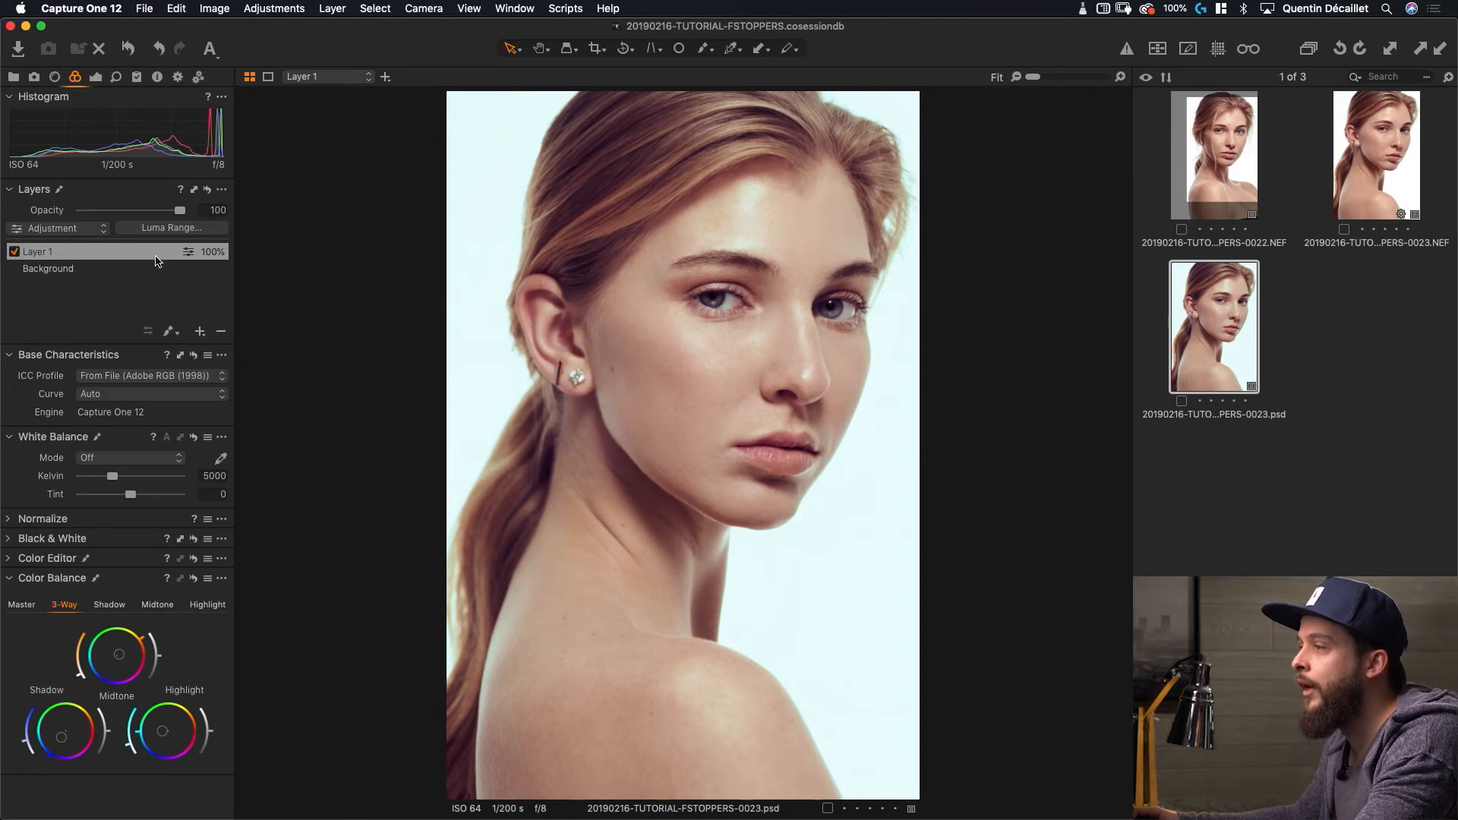
- Rename Layer 1 as COLOR GRADE
double_click(74, 256)
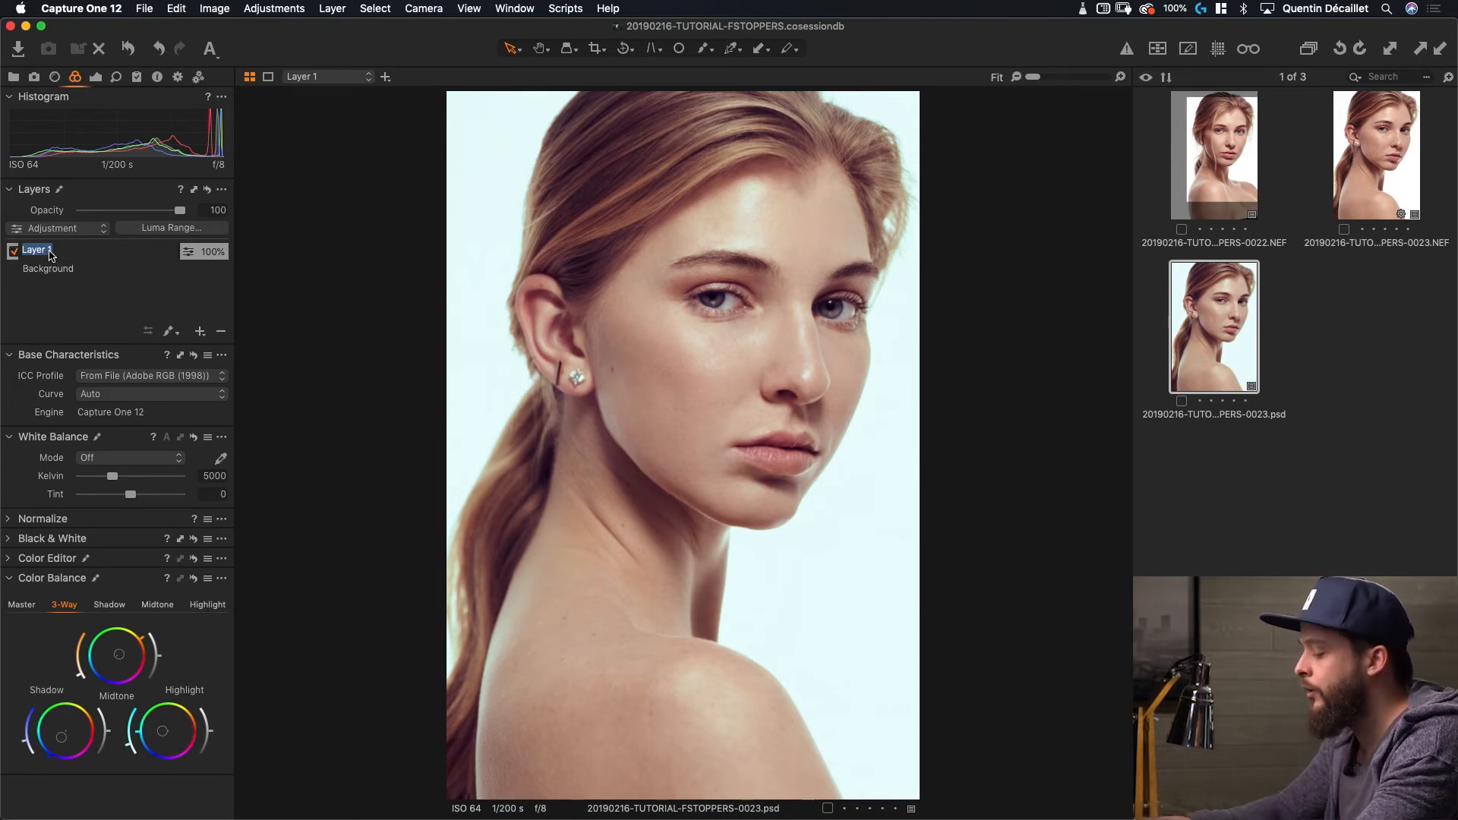
text(COLOR GRADE)
key(Return)
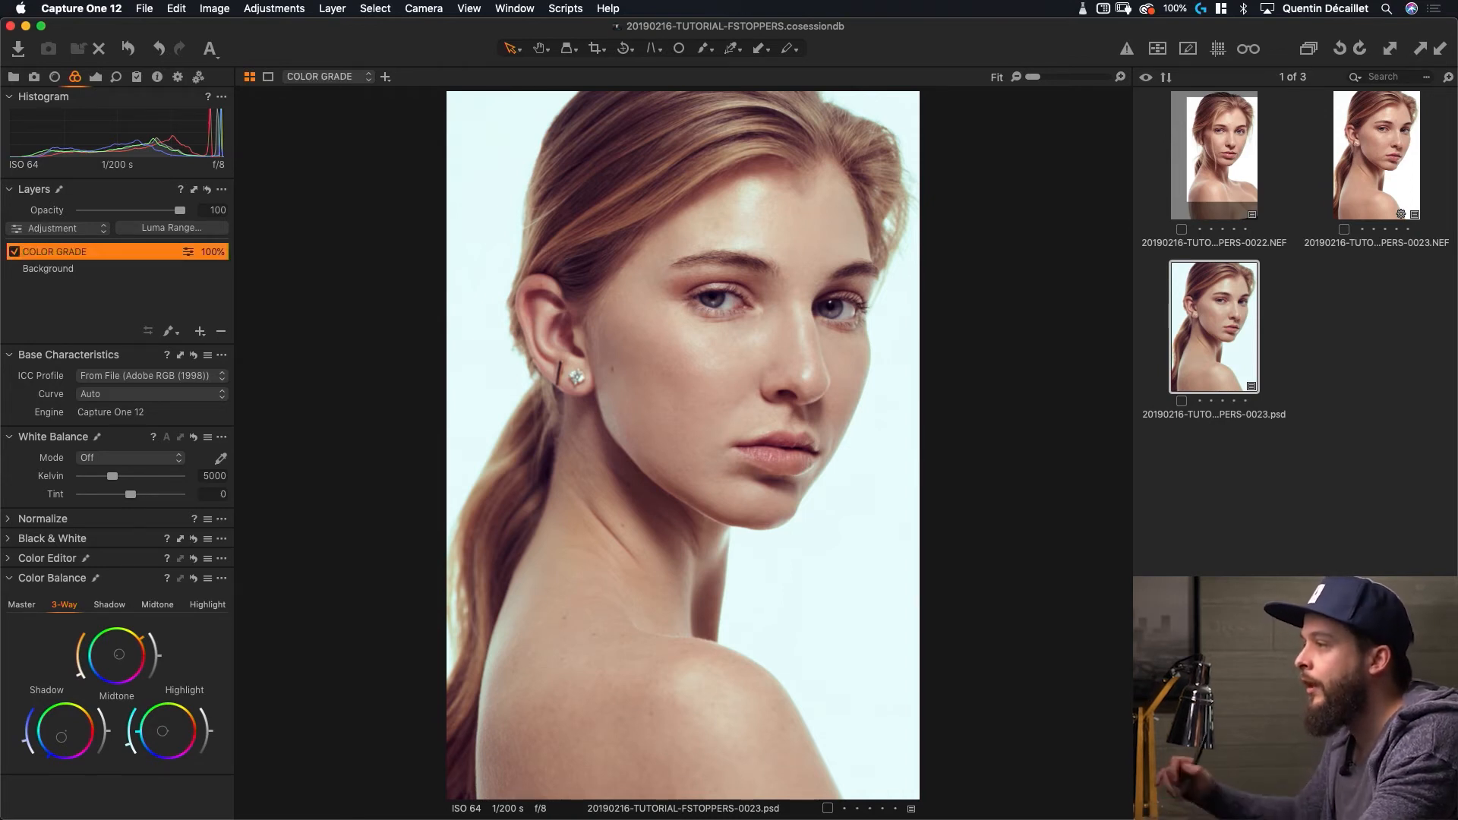
- Restrict the COLOR GRADE layer to a luma range of 0 to 235 with falloff to 255, check its mask and apply
click(171, 228)
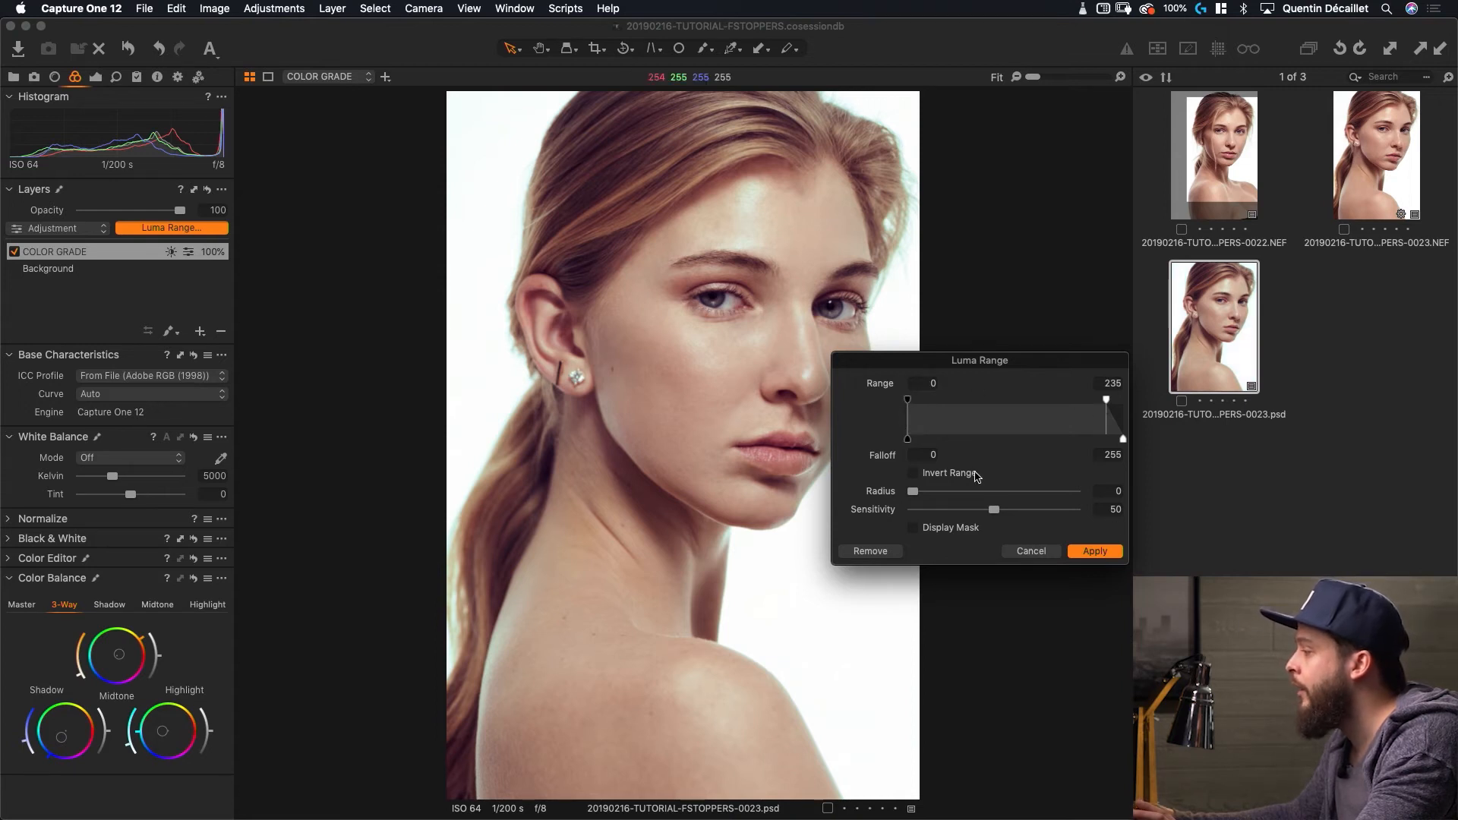
click(913, 528)
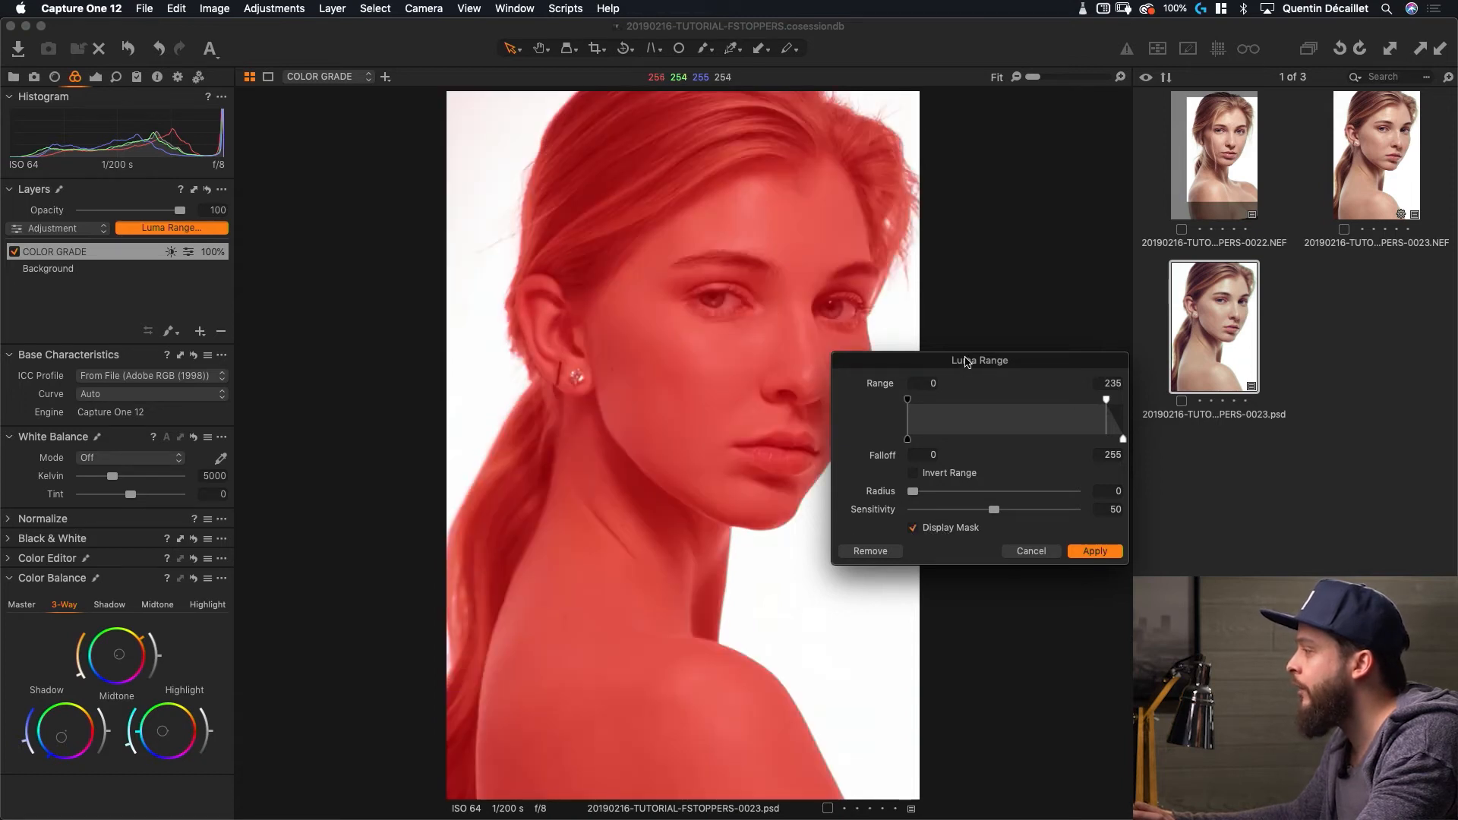
drag(967, 361, 1076, 334)
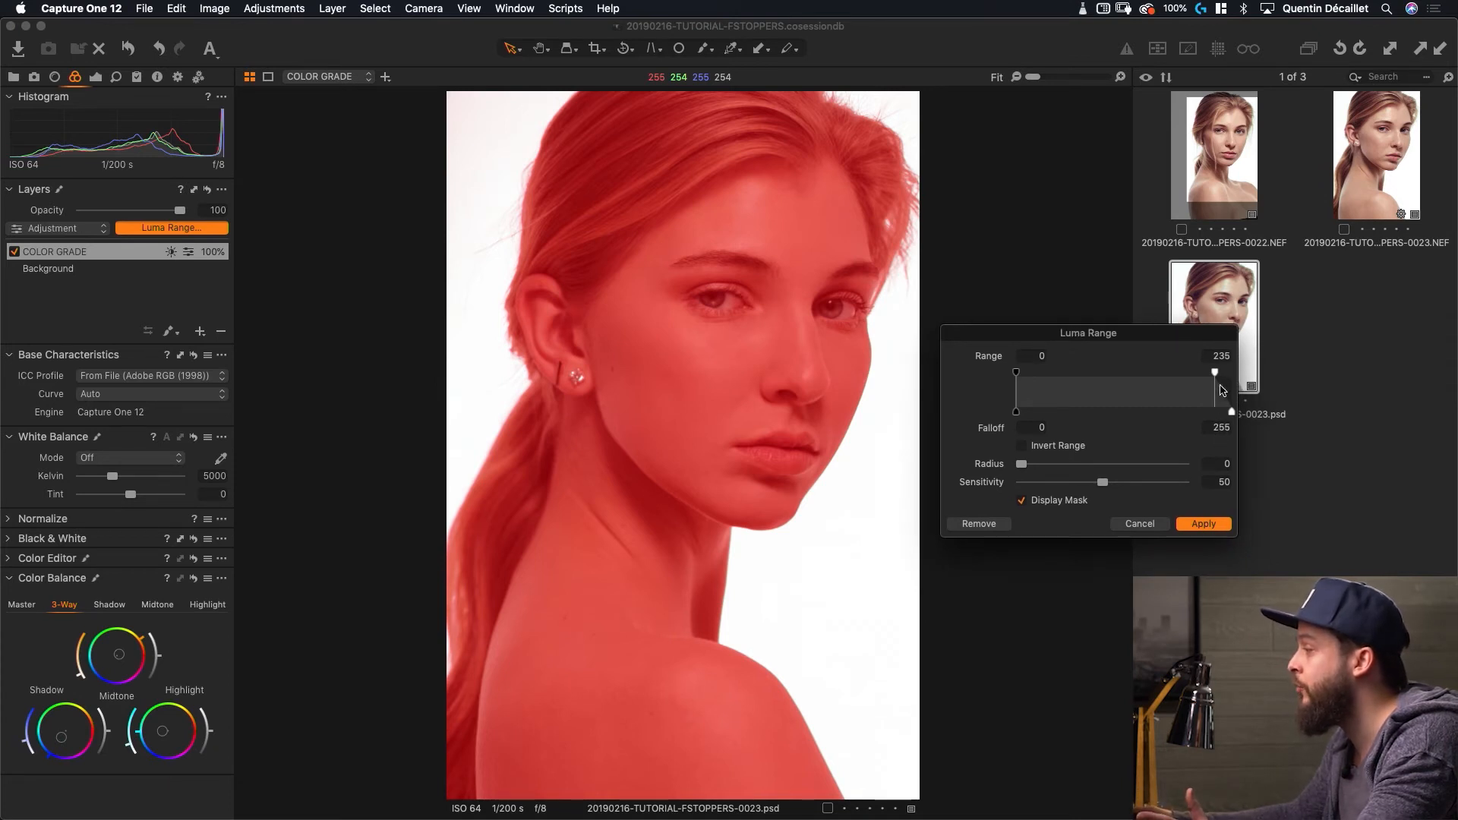
click(1204, 524)
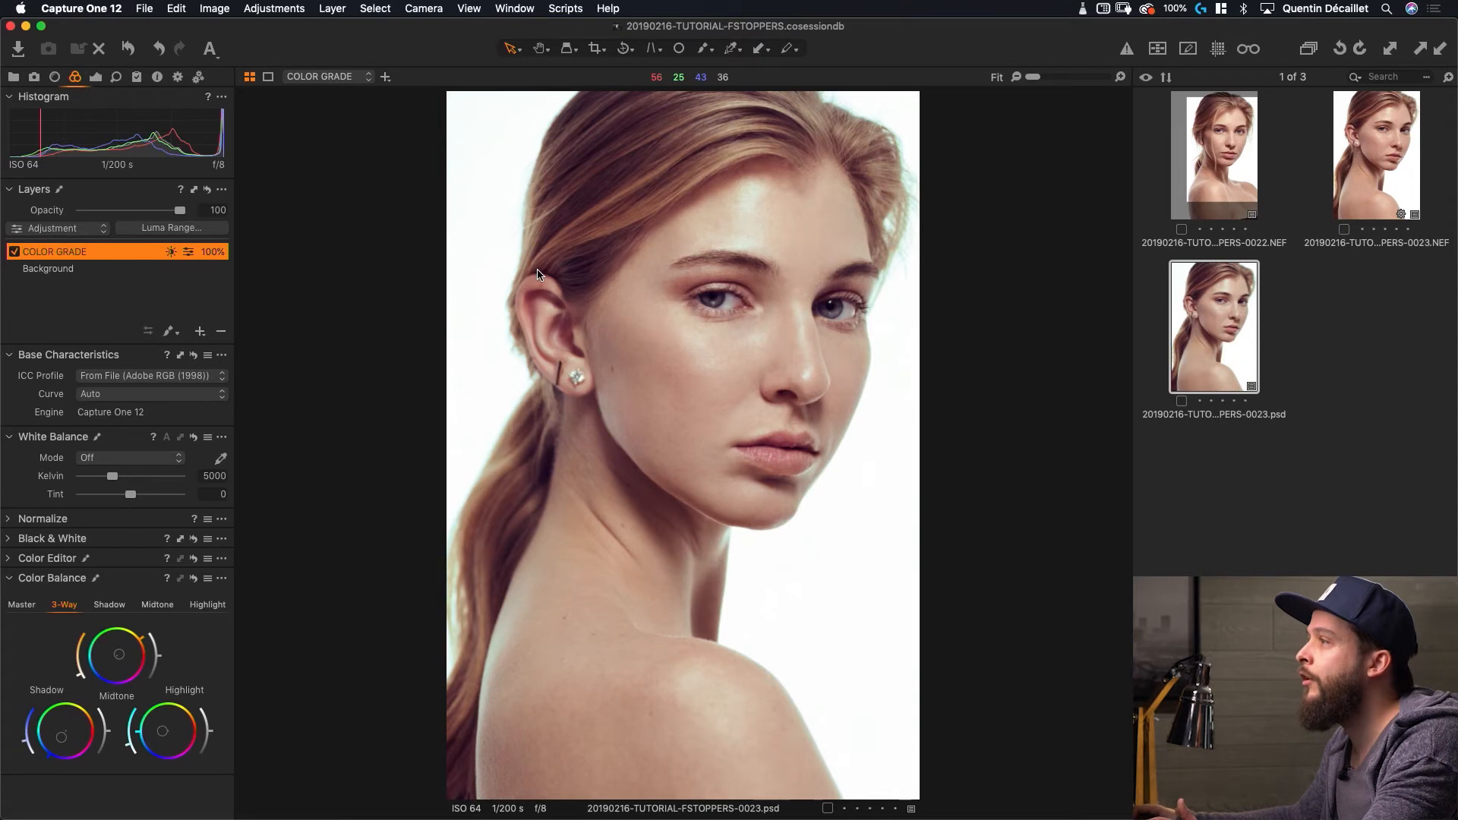
- Create a new variant of the PSD portrait, compare it with the graded one, and select the new variant
click(201, 7)
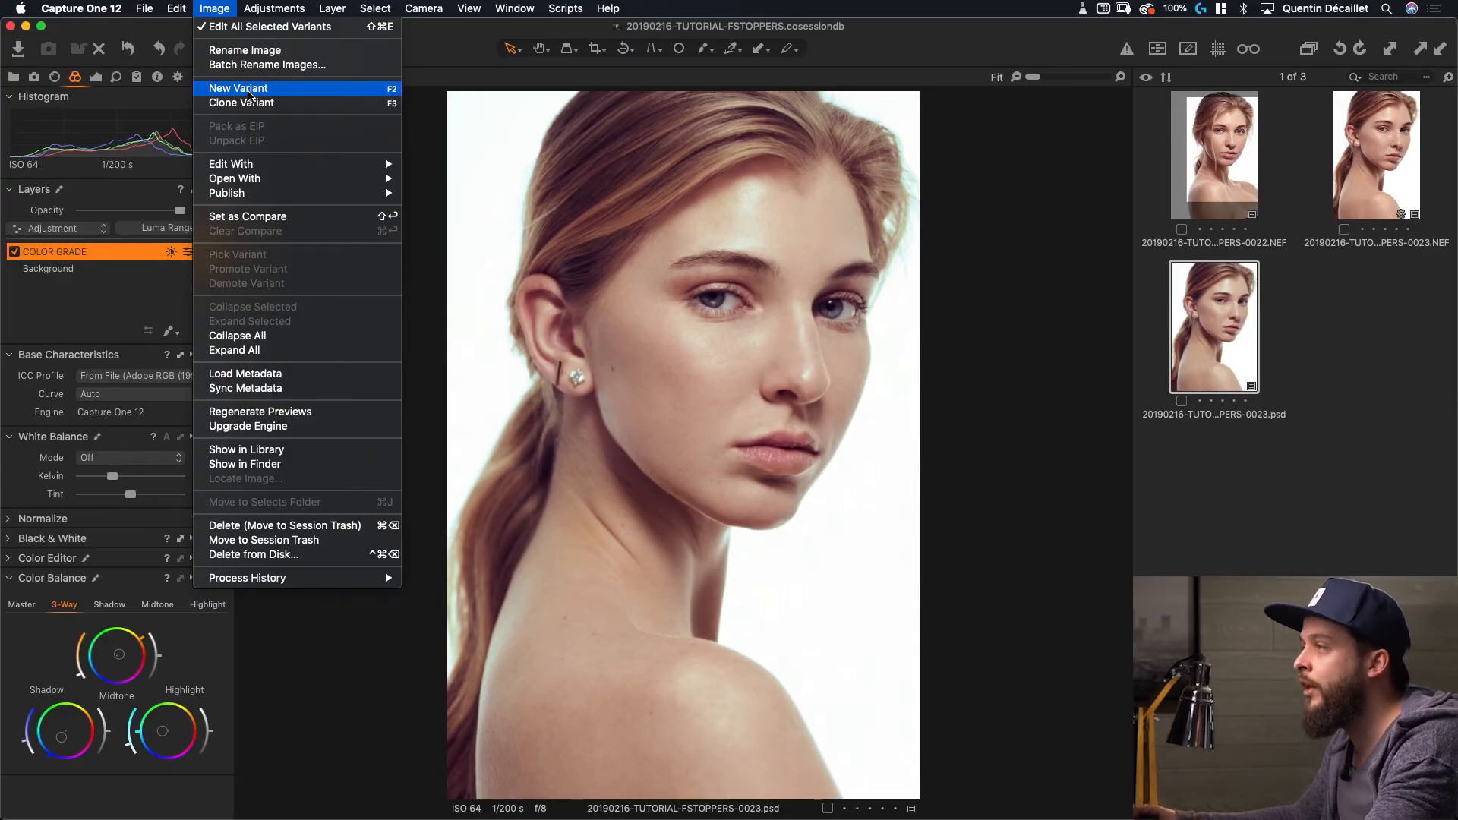
click(249, 89)
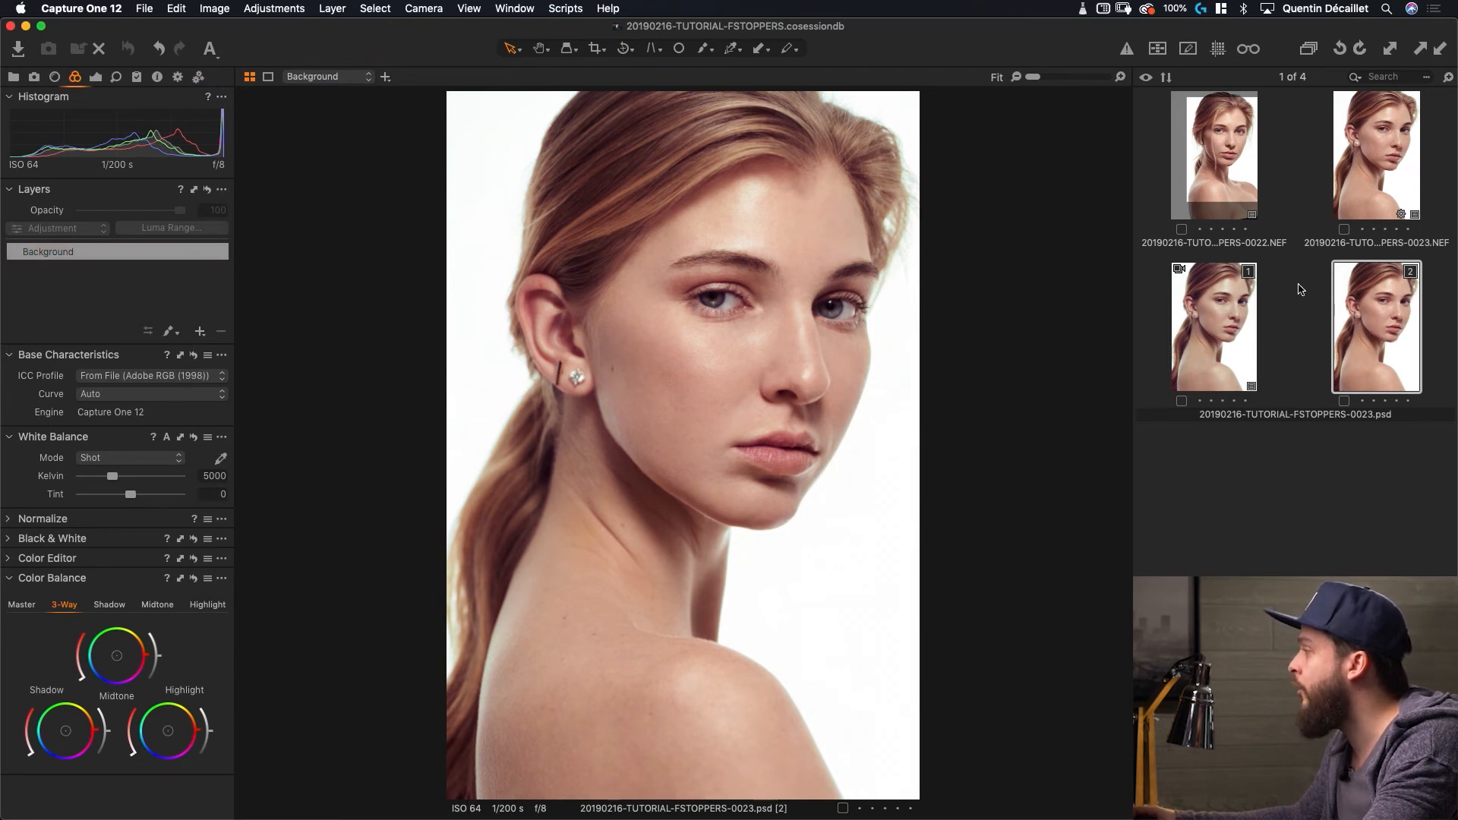
click(1226, 316)
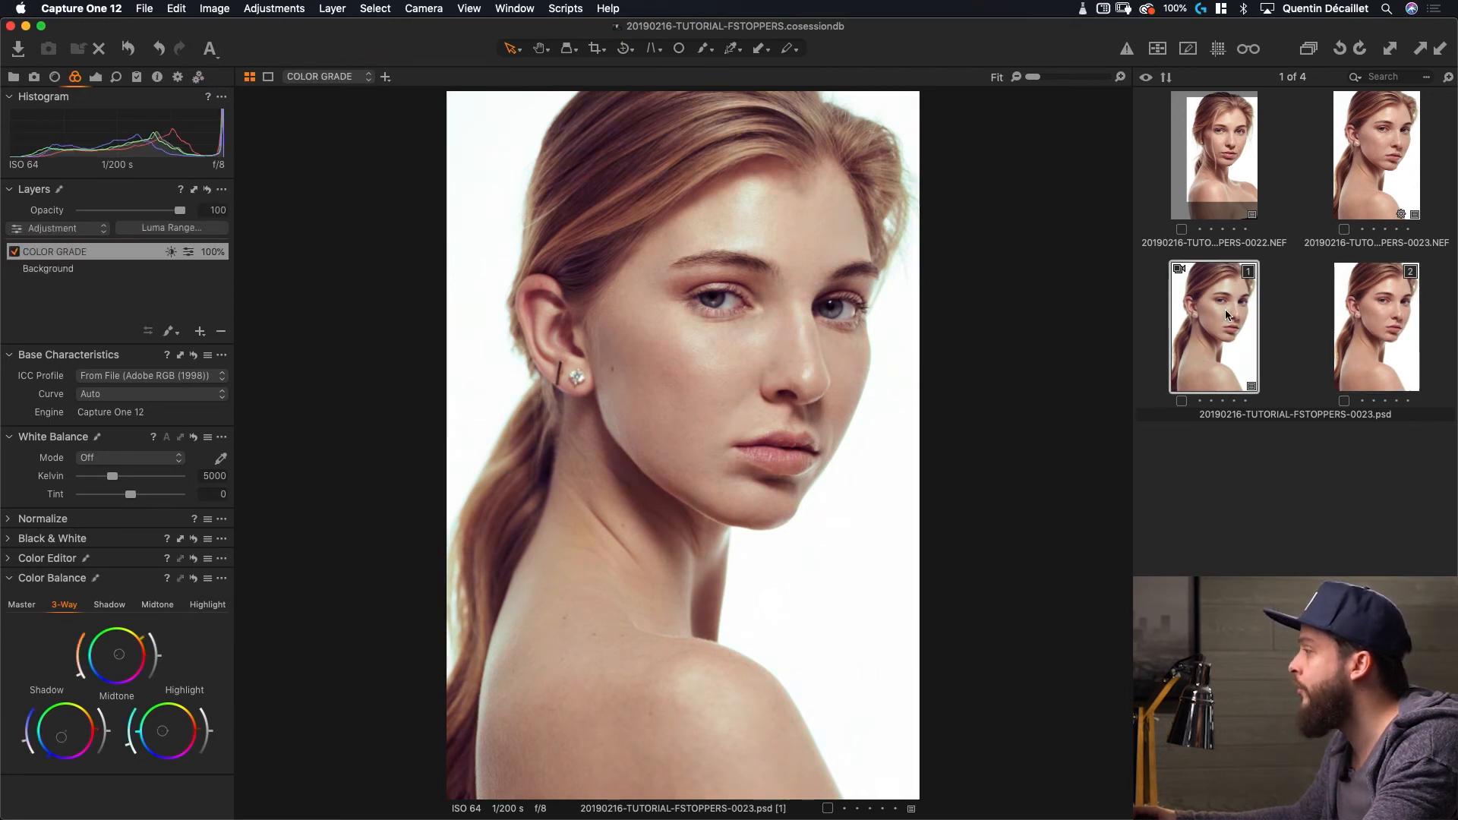
click(1378, 321)
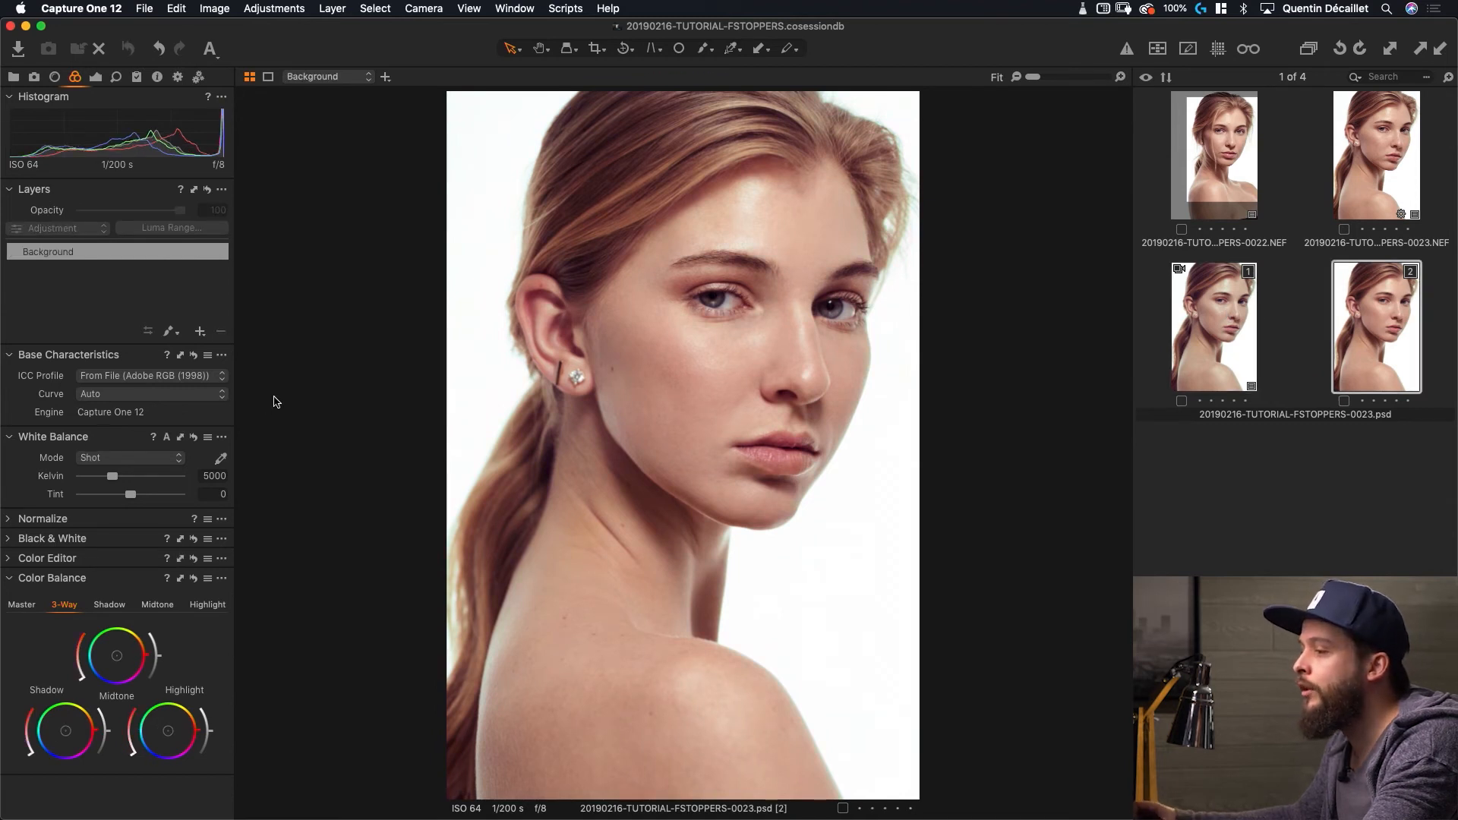
- Enable Black & White on the new variant and apply the Color - Panchromatic 2 preset
click(9, 540)
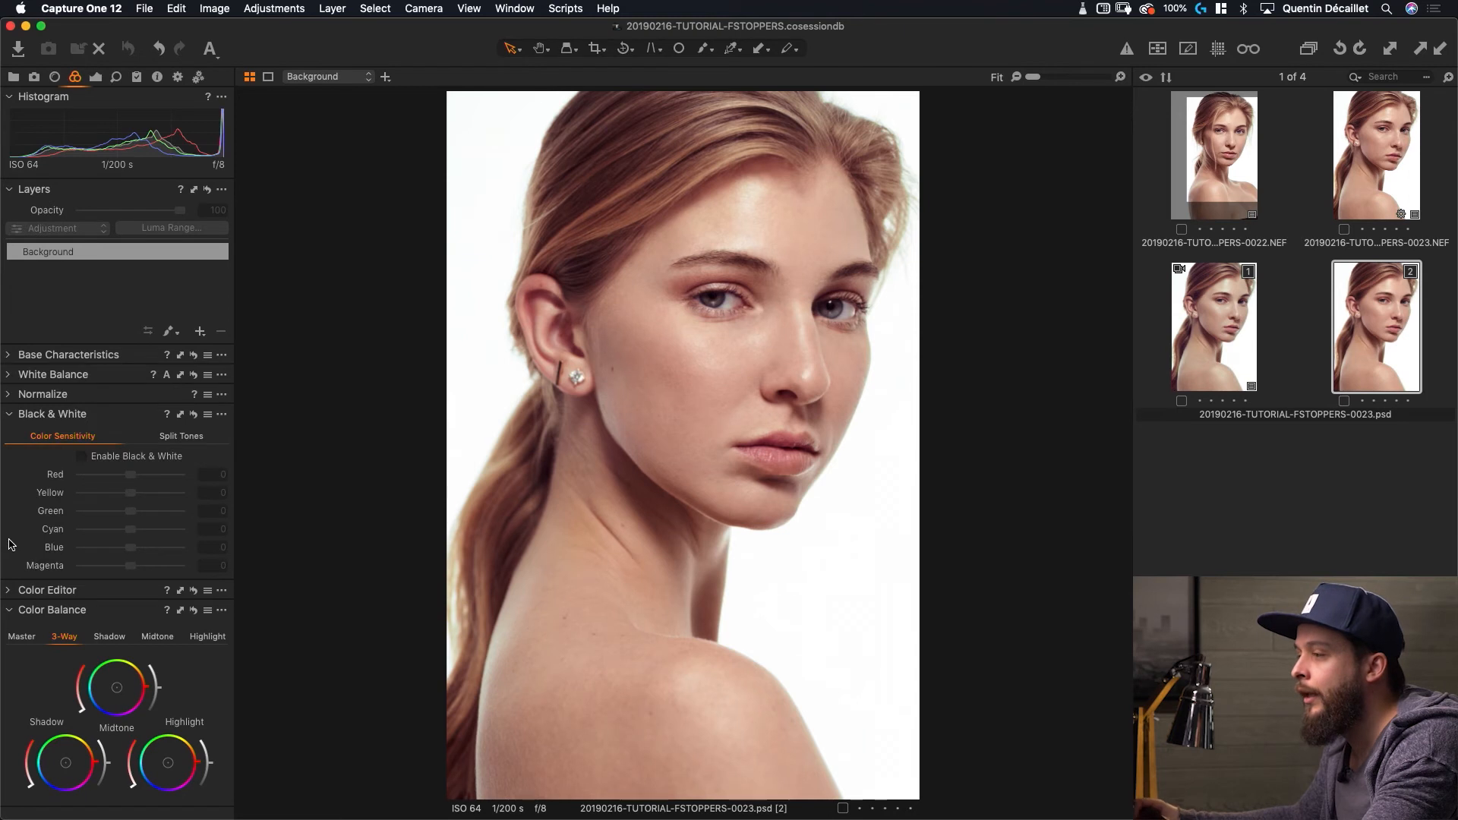
click(84, 457)
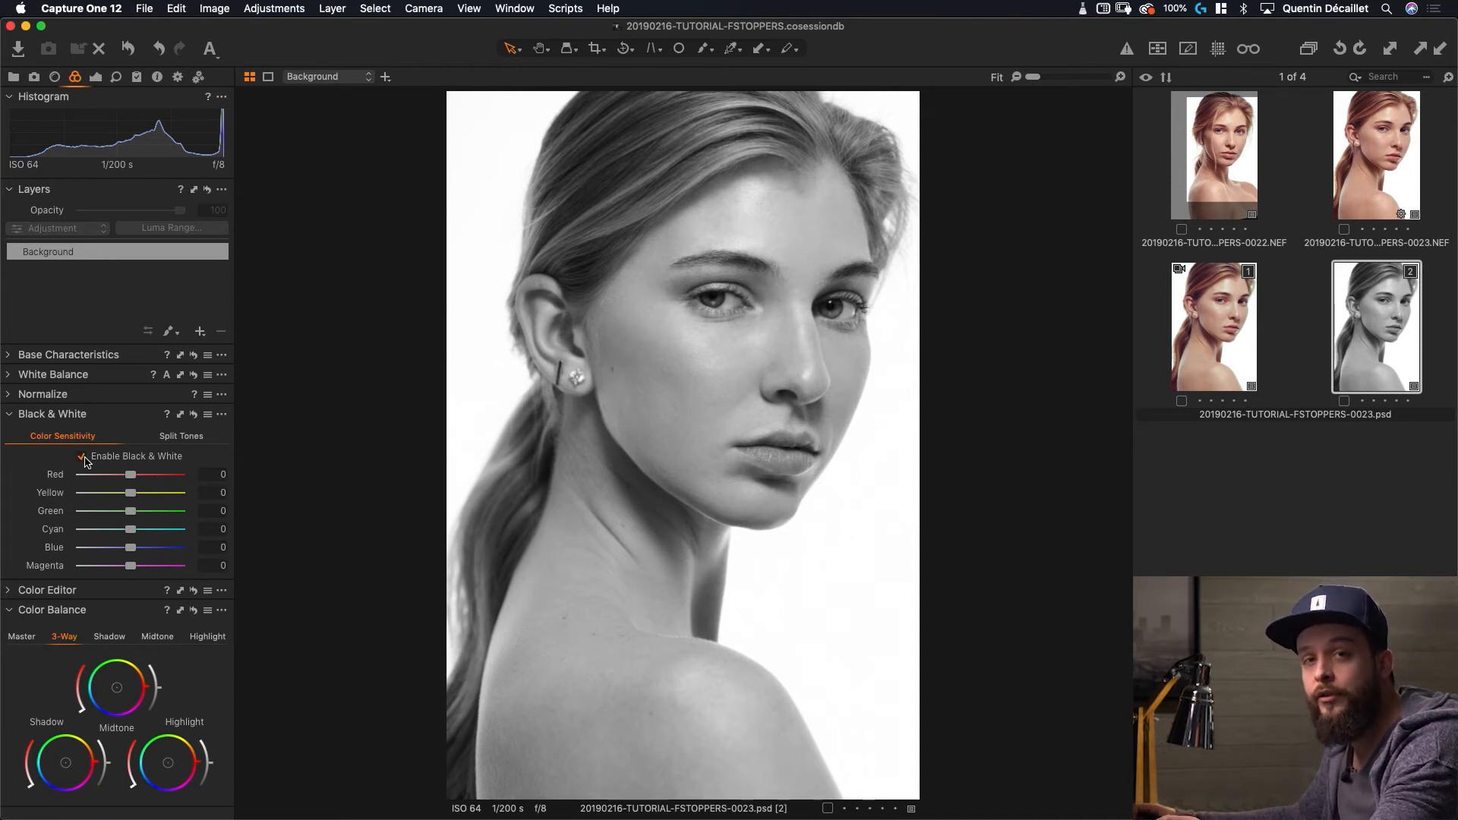
click(208, 416)
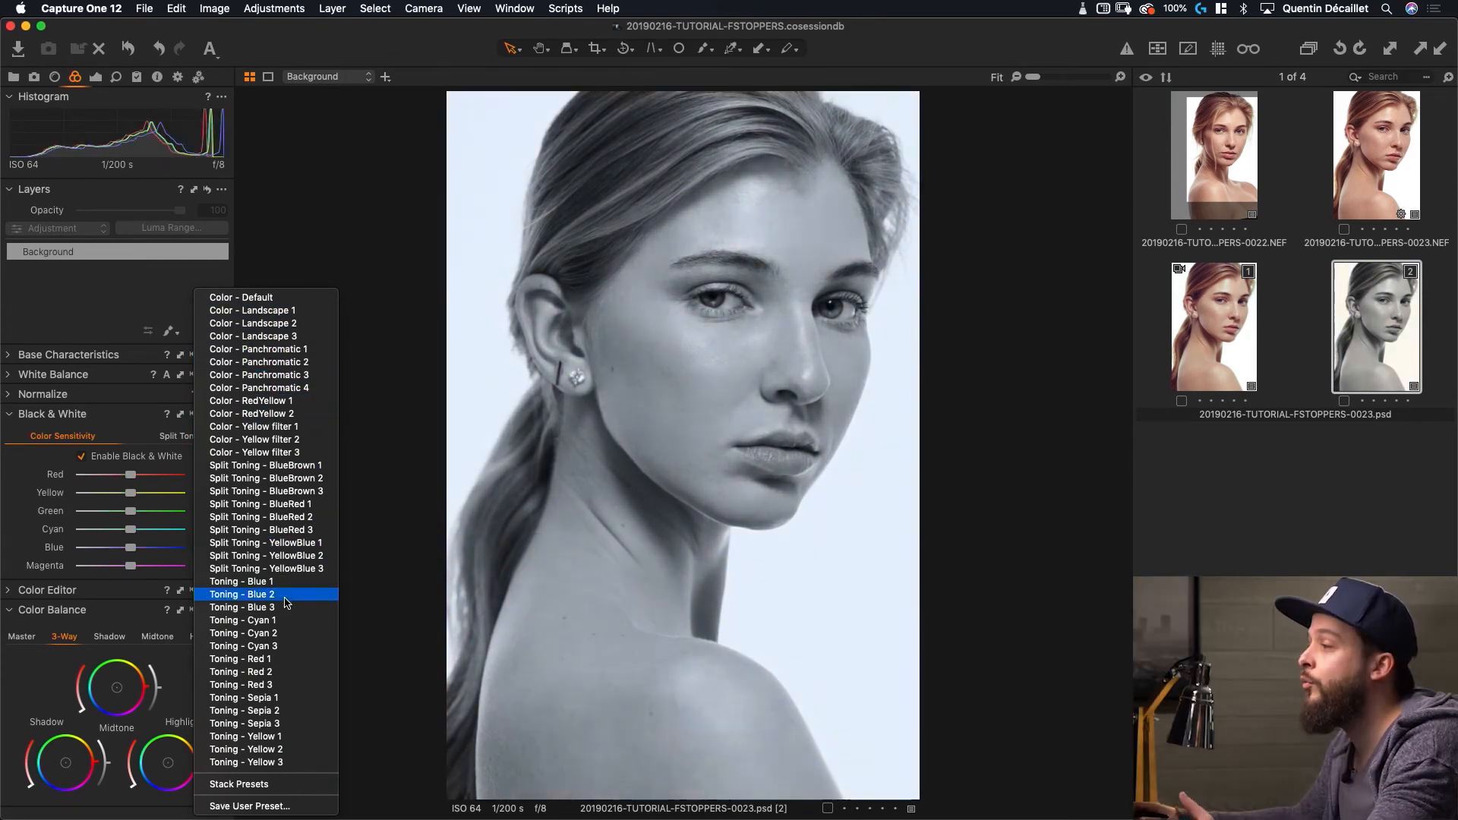
click(252, 362)
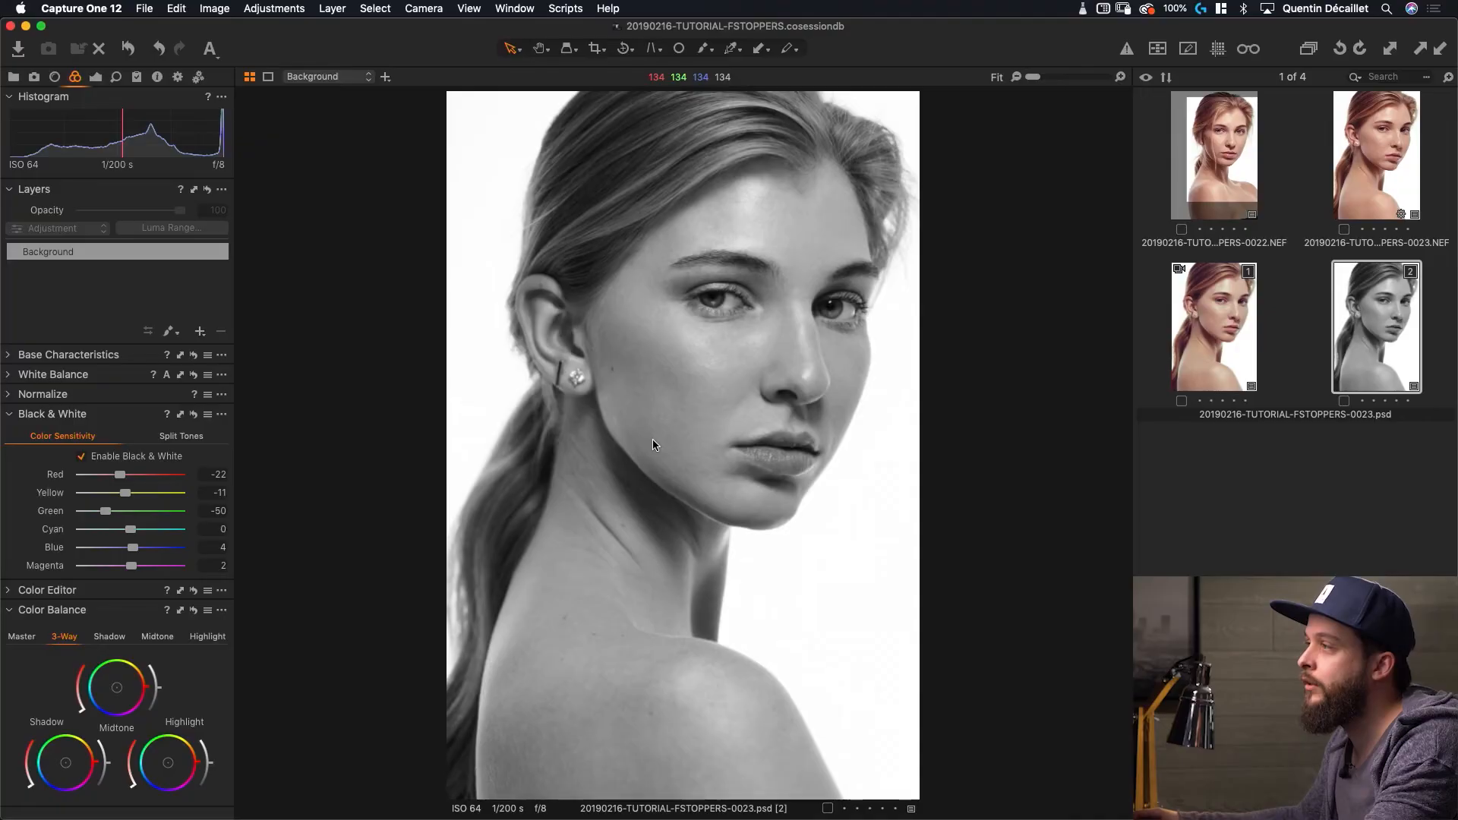
- Select and enable the EXPORT - JPG sRGB 1920px process recipe for output
click(178, 78)
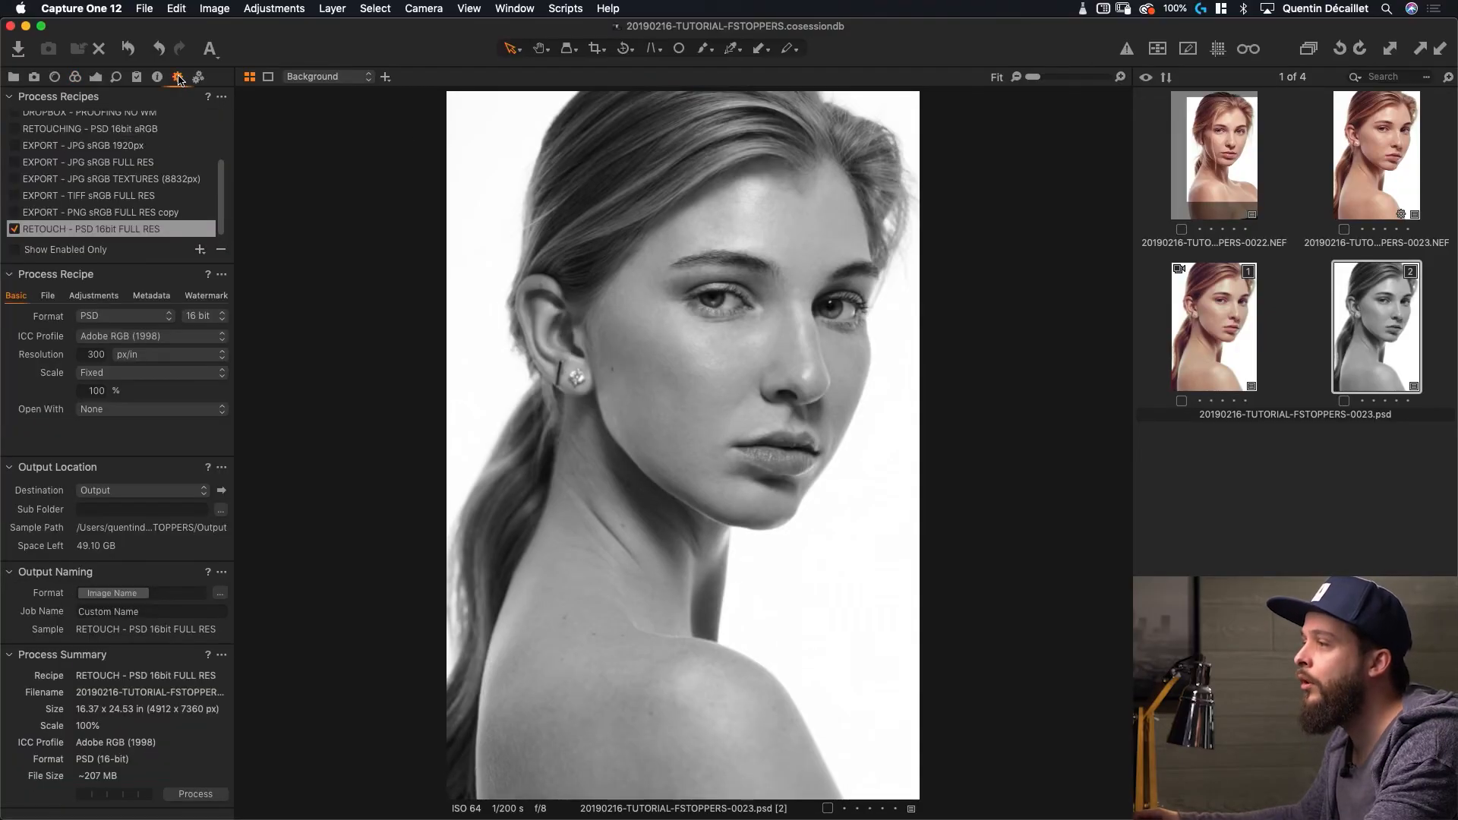
scroll(114, 152, up, 3)
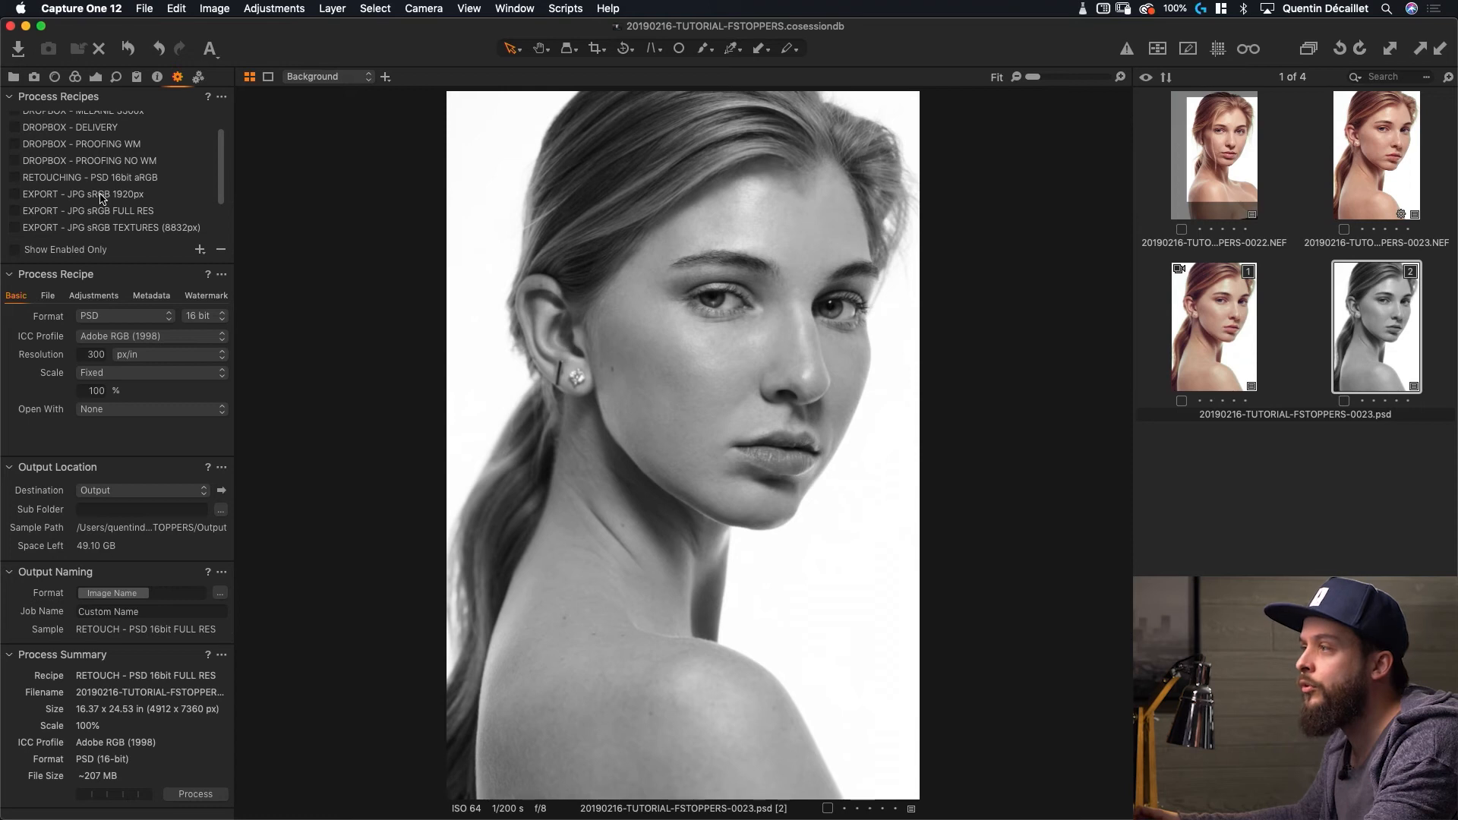
click(124, 196)
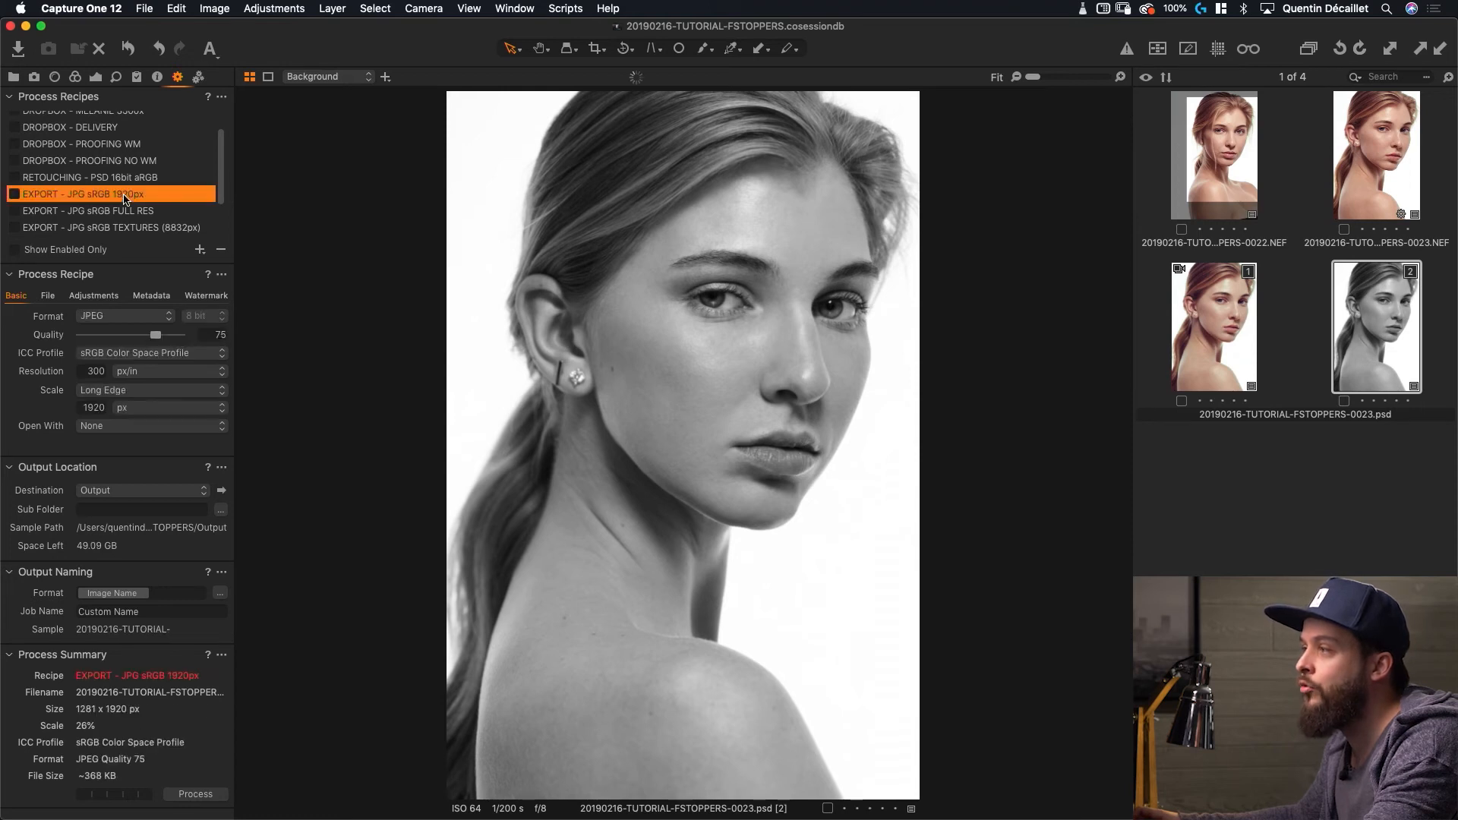
click(15, 195)
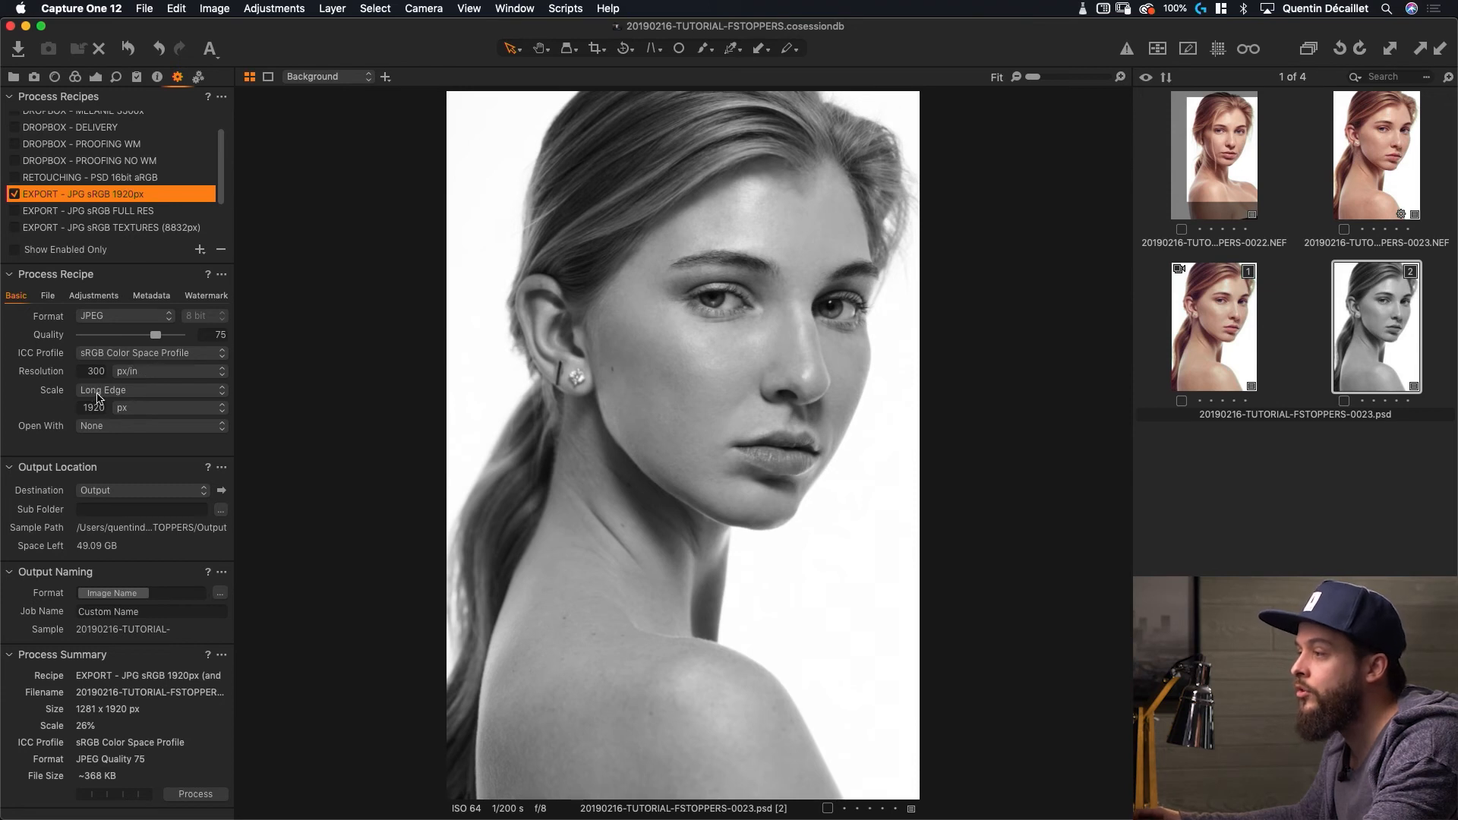
- Replace the image folder name in the export recipe's sub folder setting with the Variant Position token
click(48, 296)
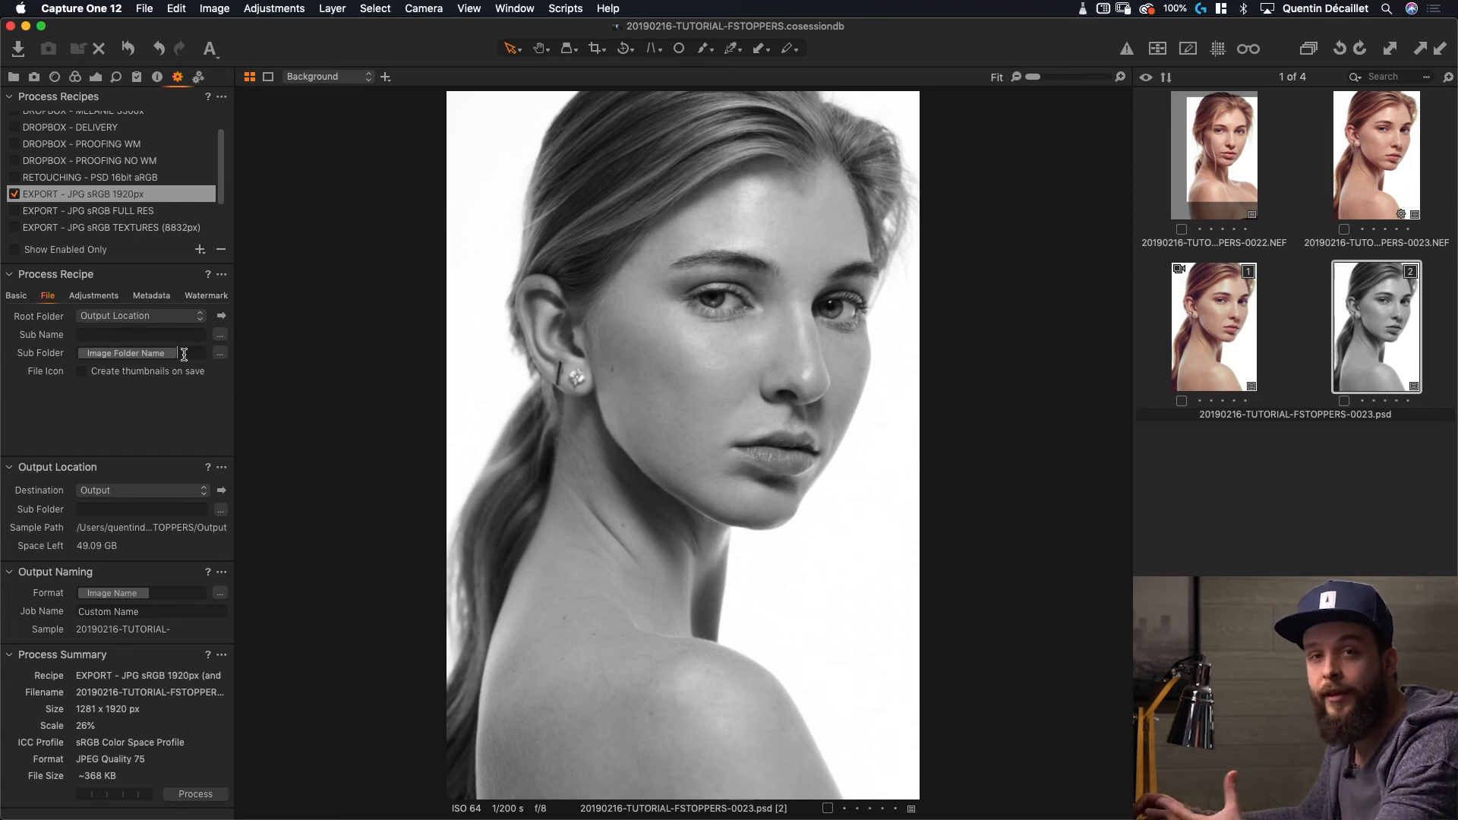
key(BackSpace)
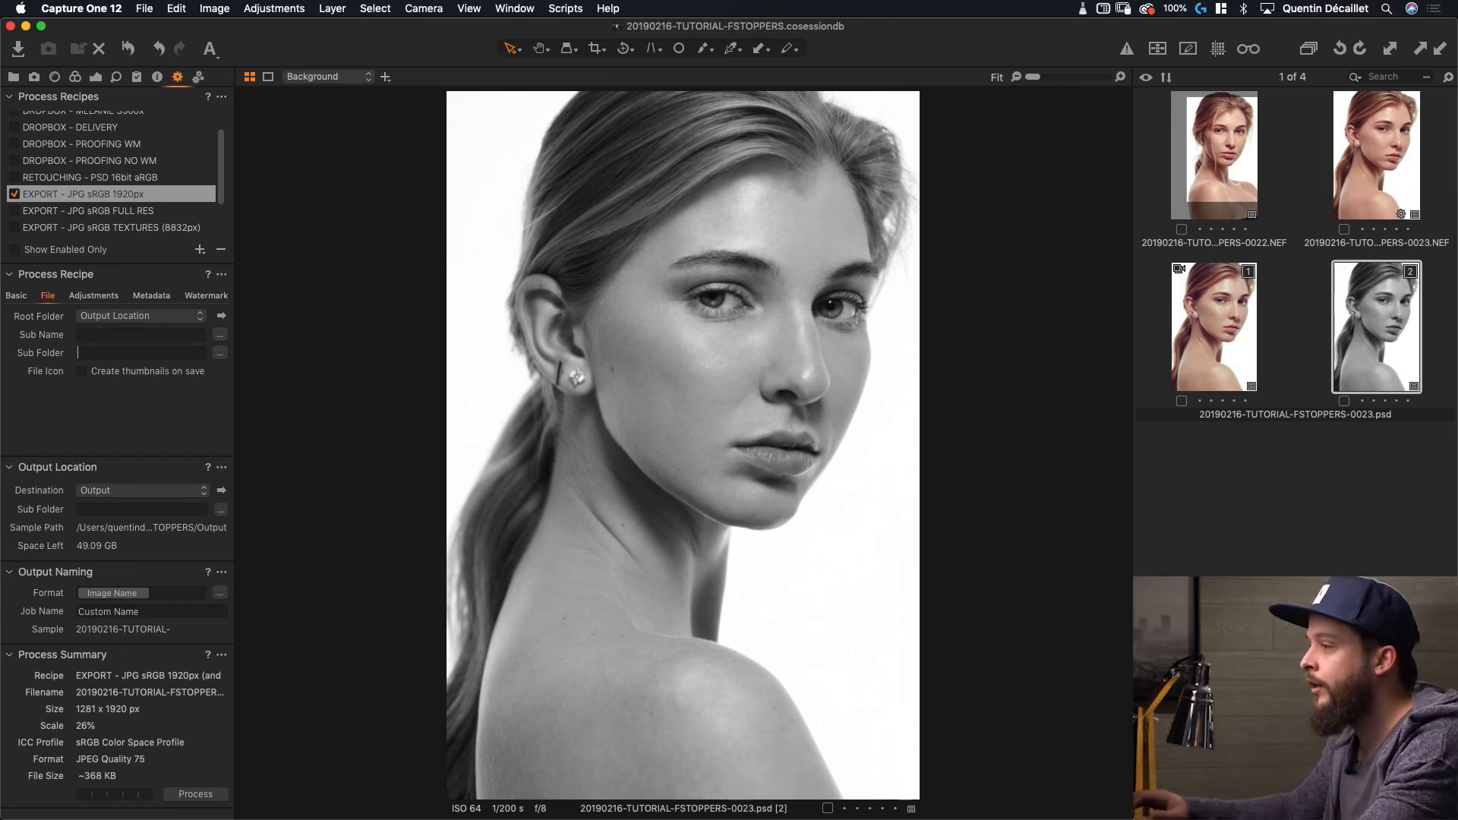
text(var)
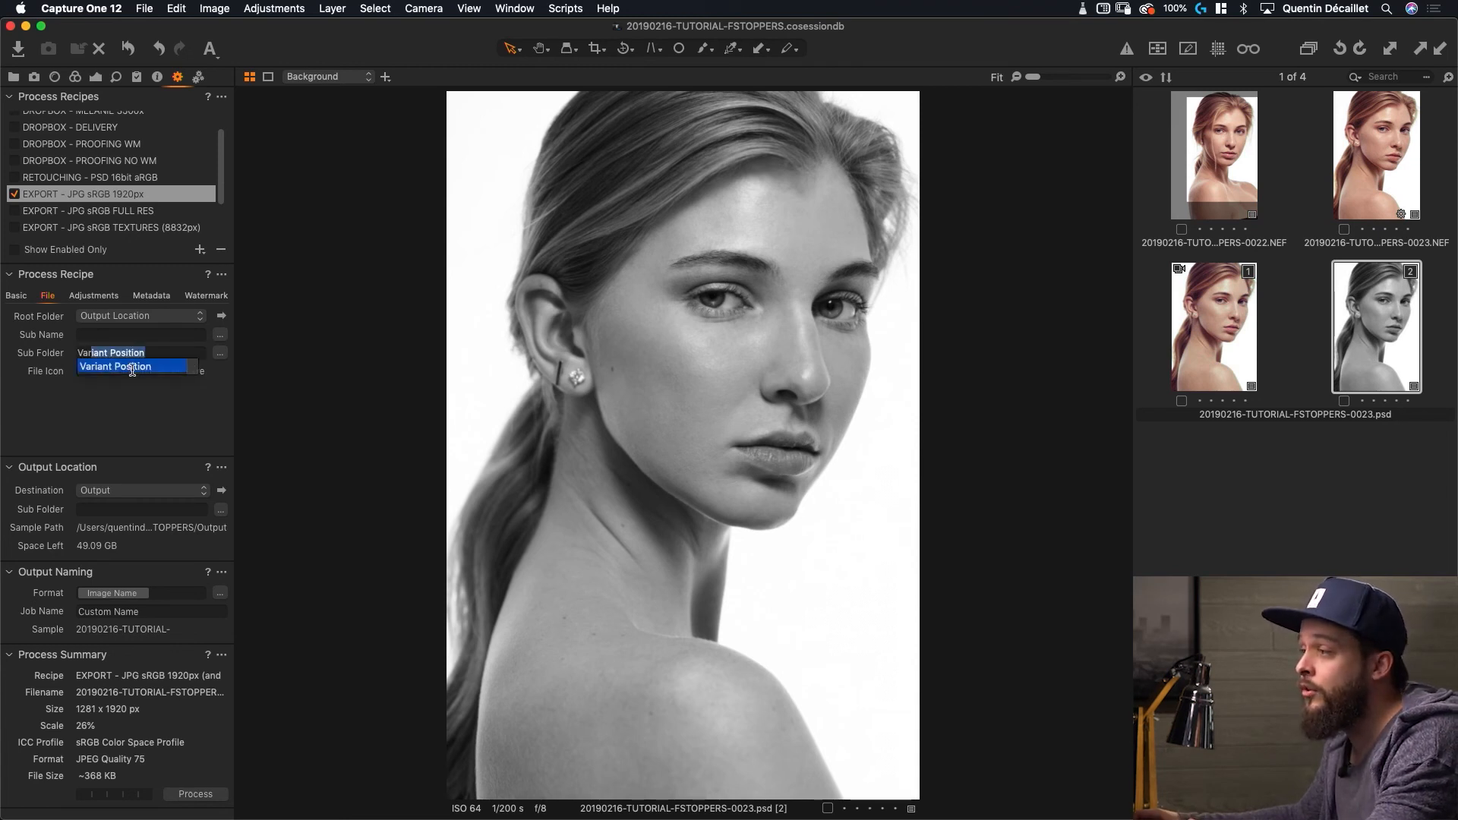
key(Return)
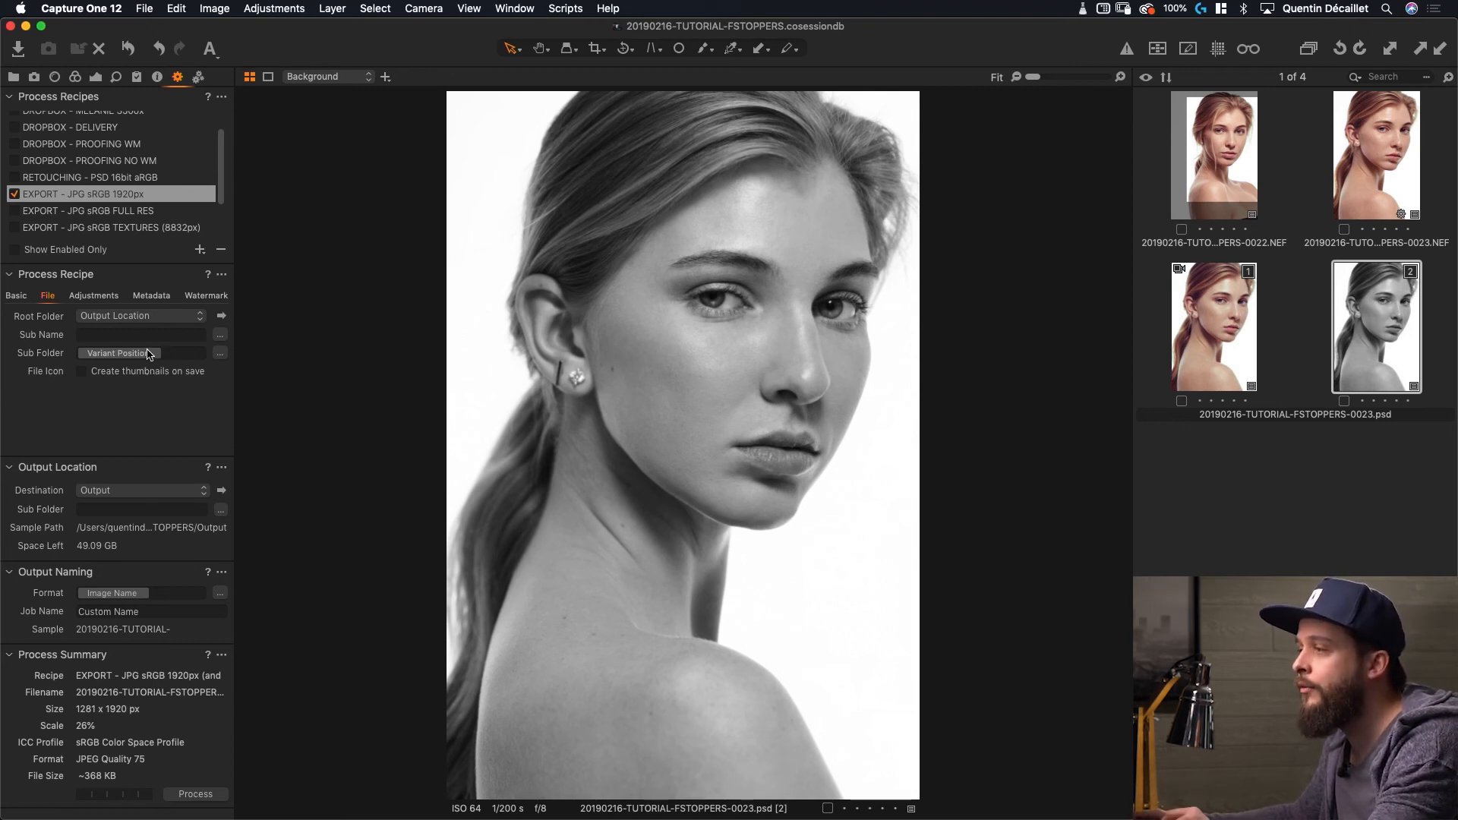
- Set the export recipe's sharpening to No Output Sharpening and review its metadata, watermark and basic settings
click(93, 296)
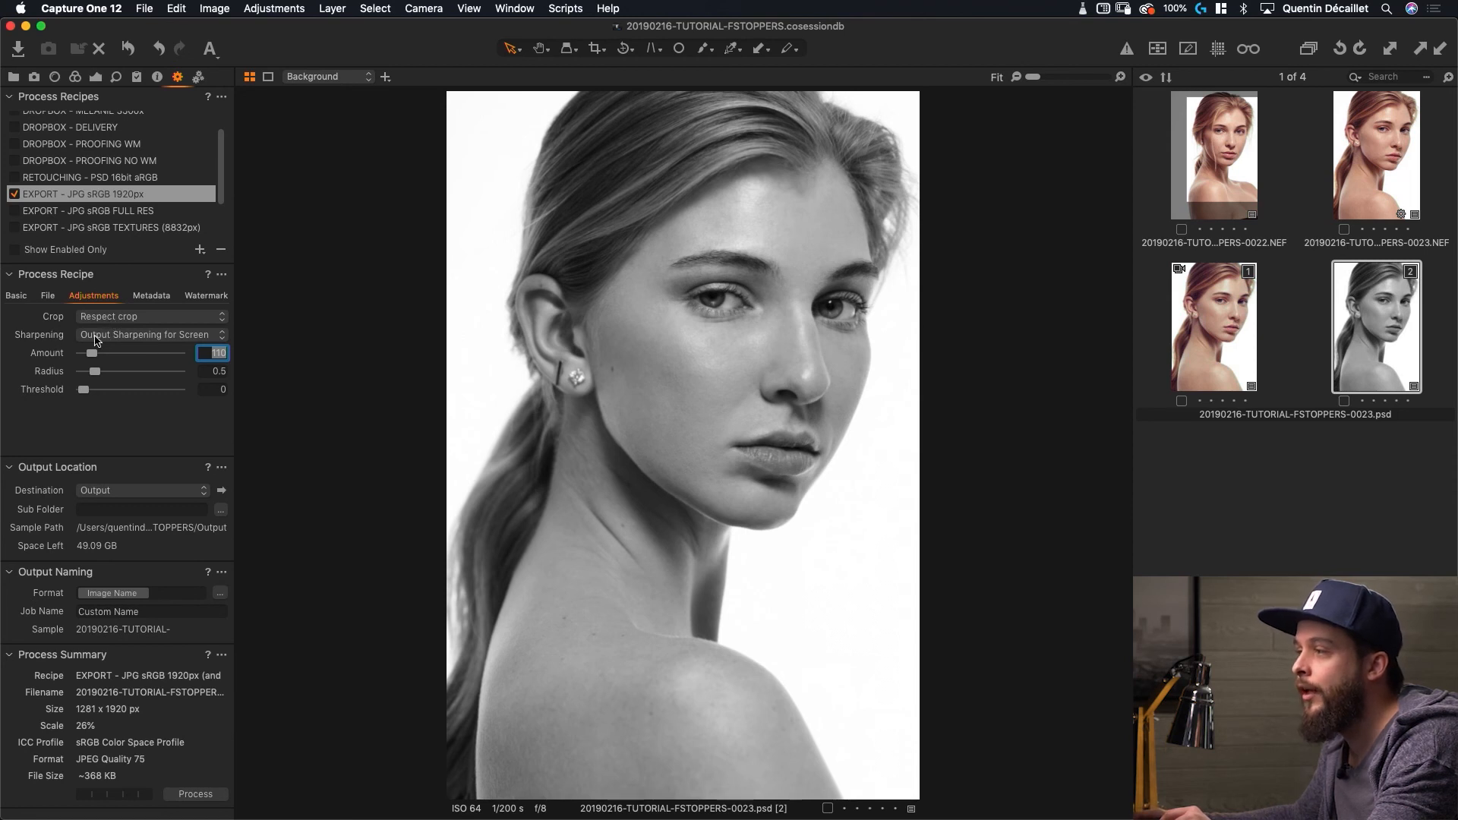
click(177, 339)
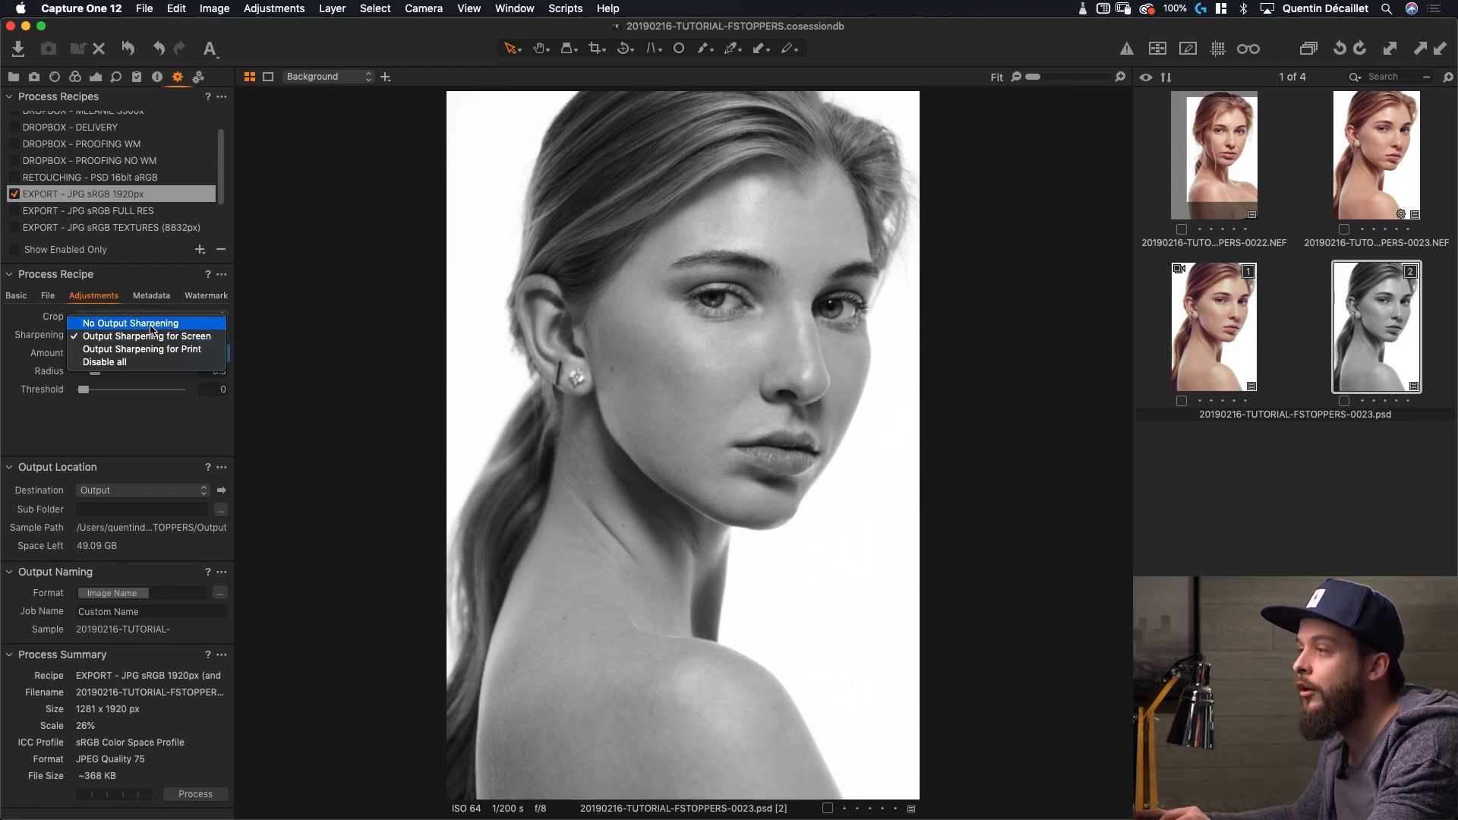
click(151, 325)
click(152, 297)
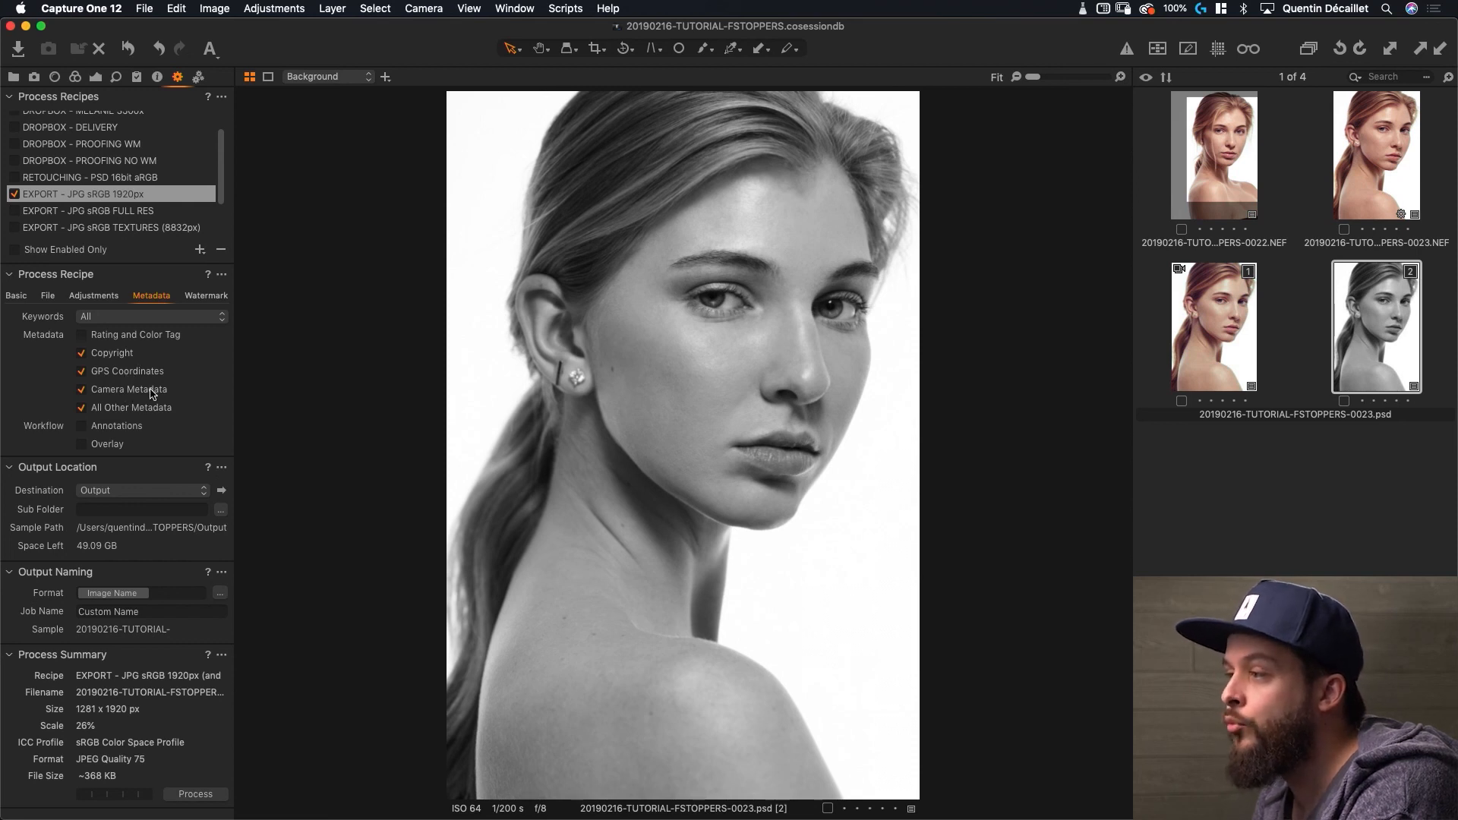
click(213, 297)
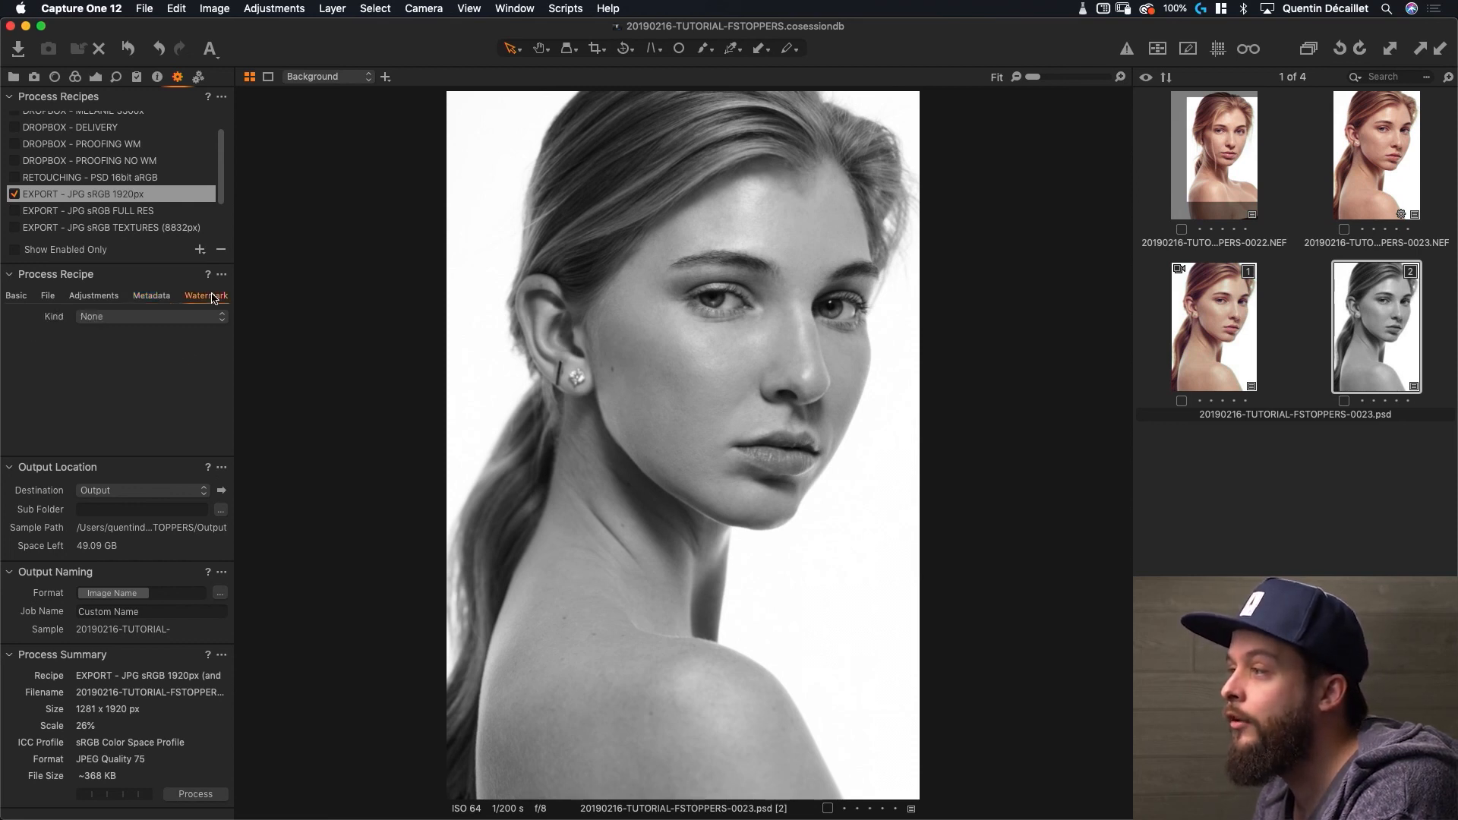
click(99, 297)
click(14, 296)
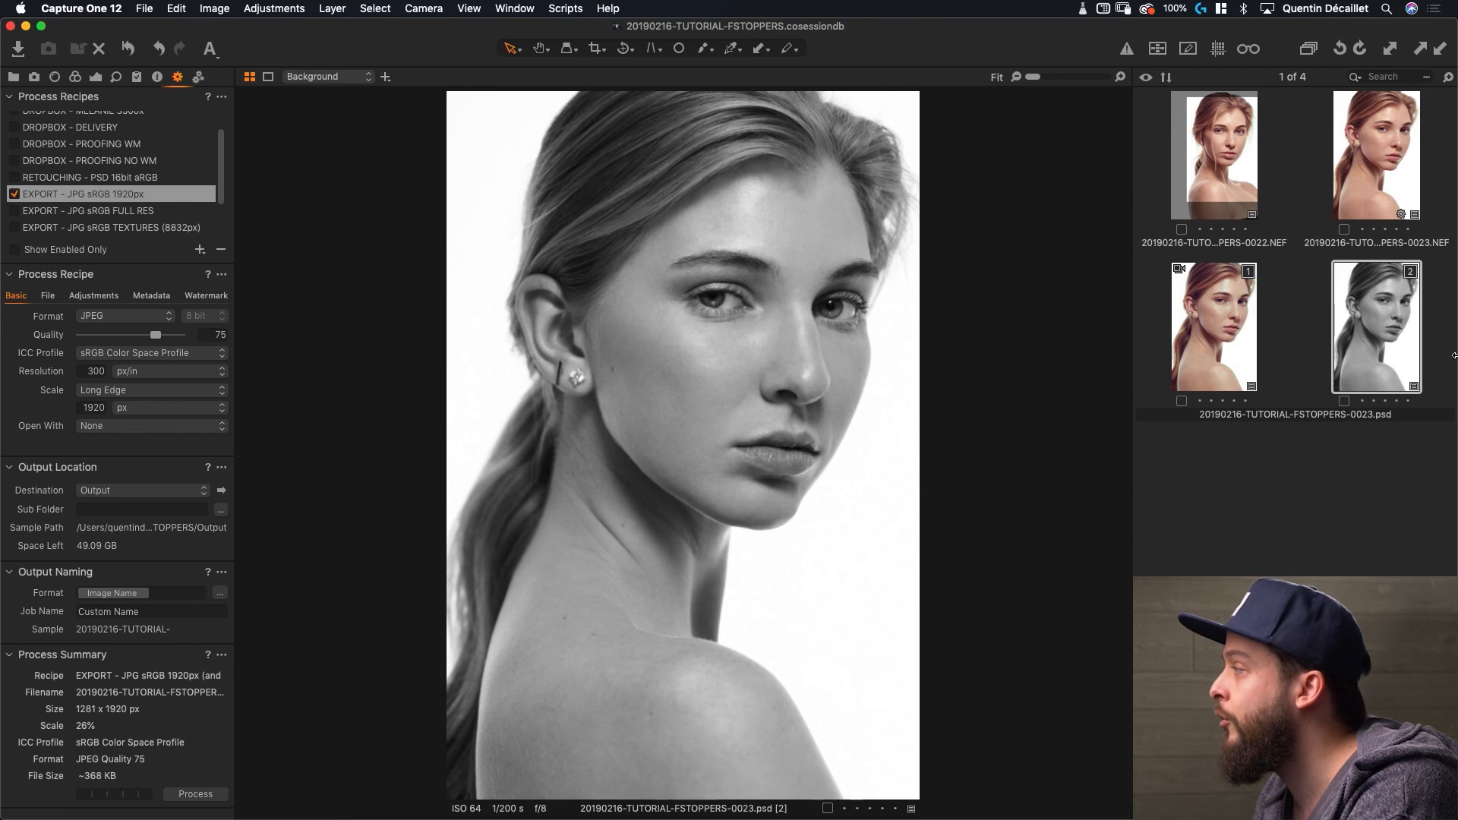
- Add the color-graded PSD variant to the selection and process all selected variants with the enabled recipe
super+click(1233, 336)
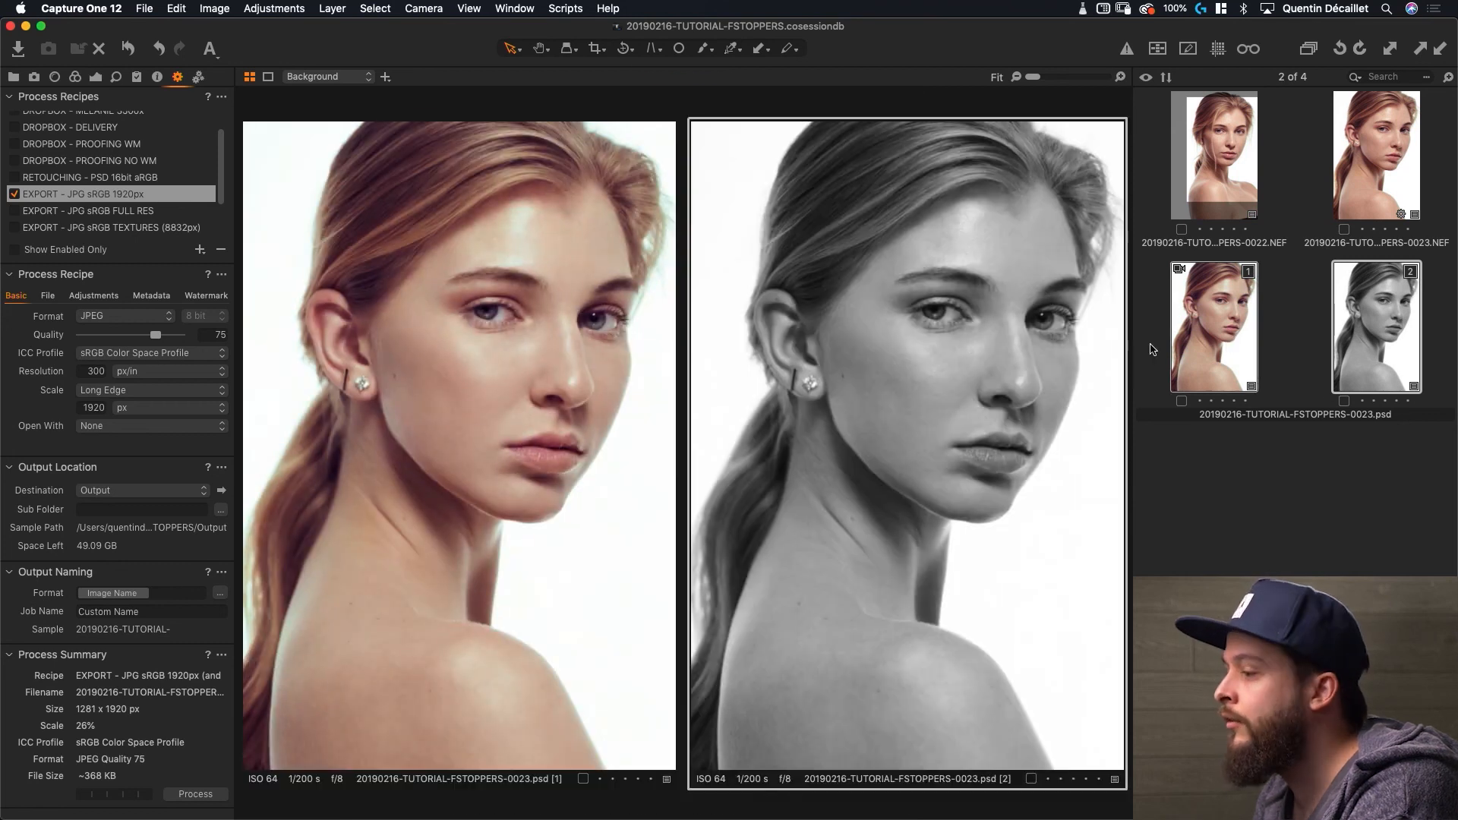
click(194, 794)
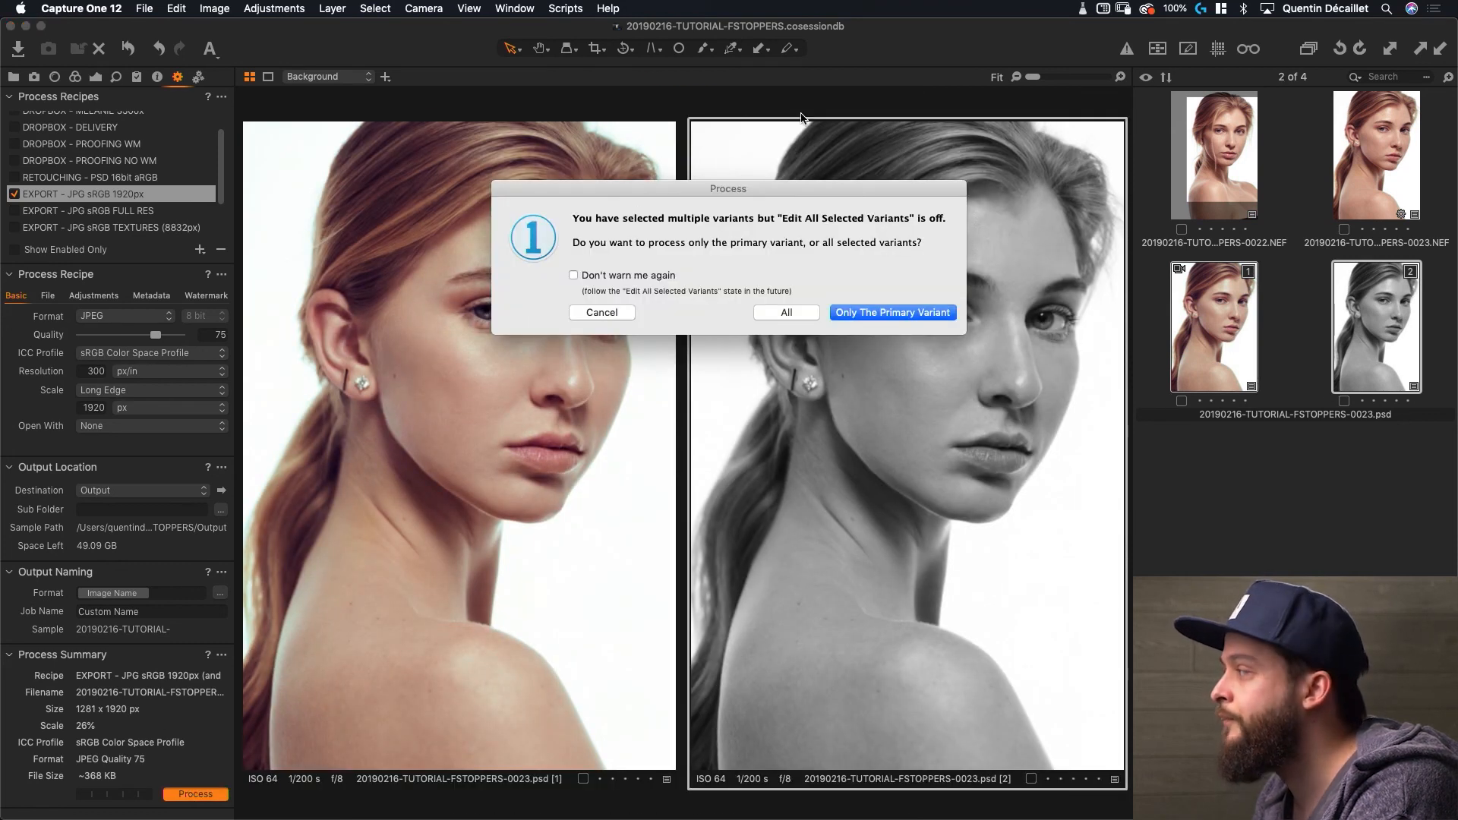
click(780, 315)
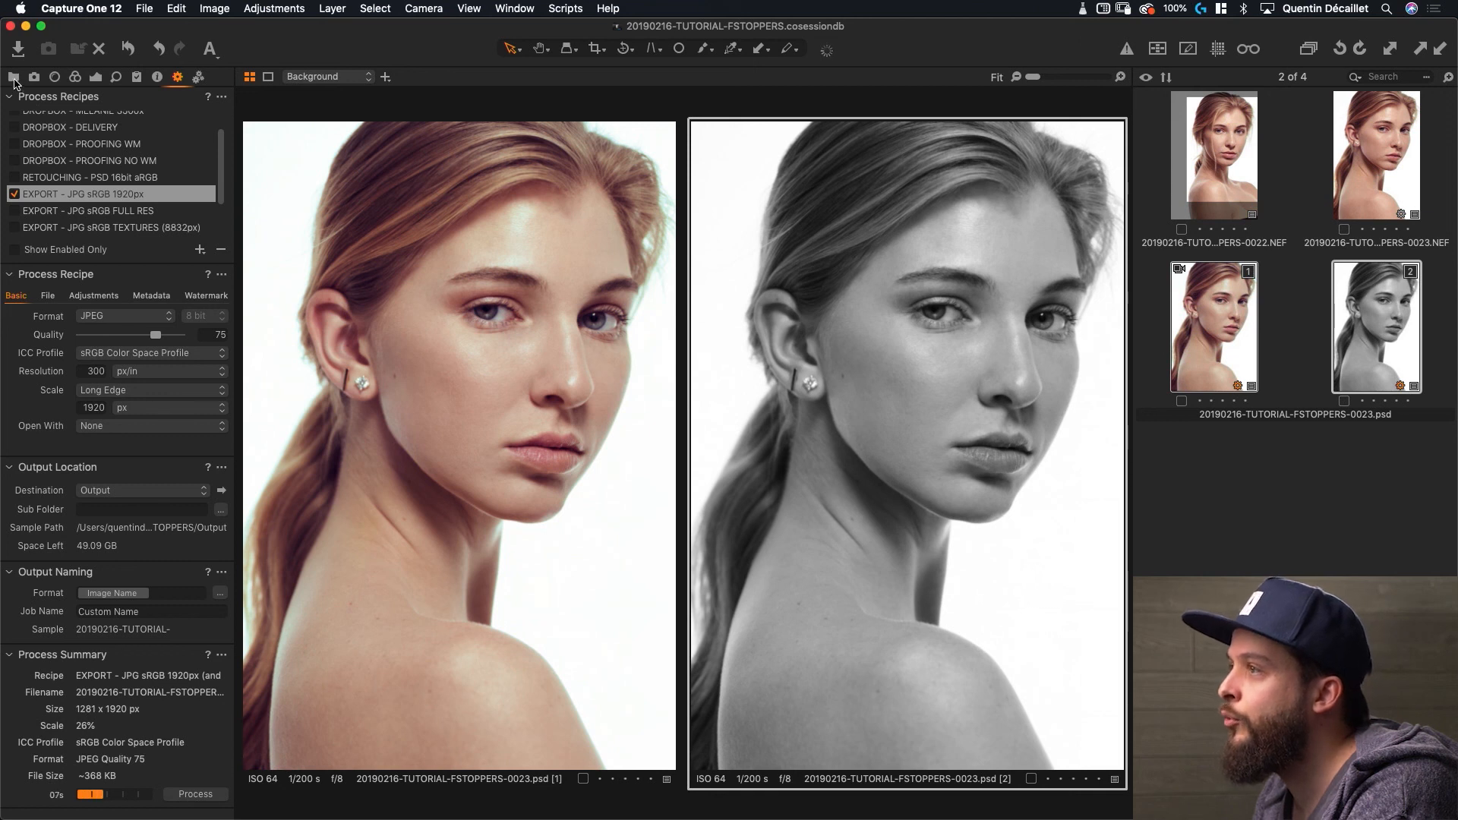
- Reveal the session's Output folder in the library's folder tree and check the exported images in subfolders 1 and 2
click(14, 78)
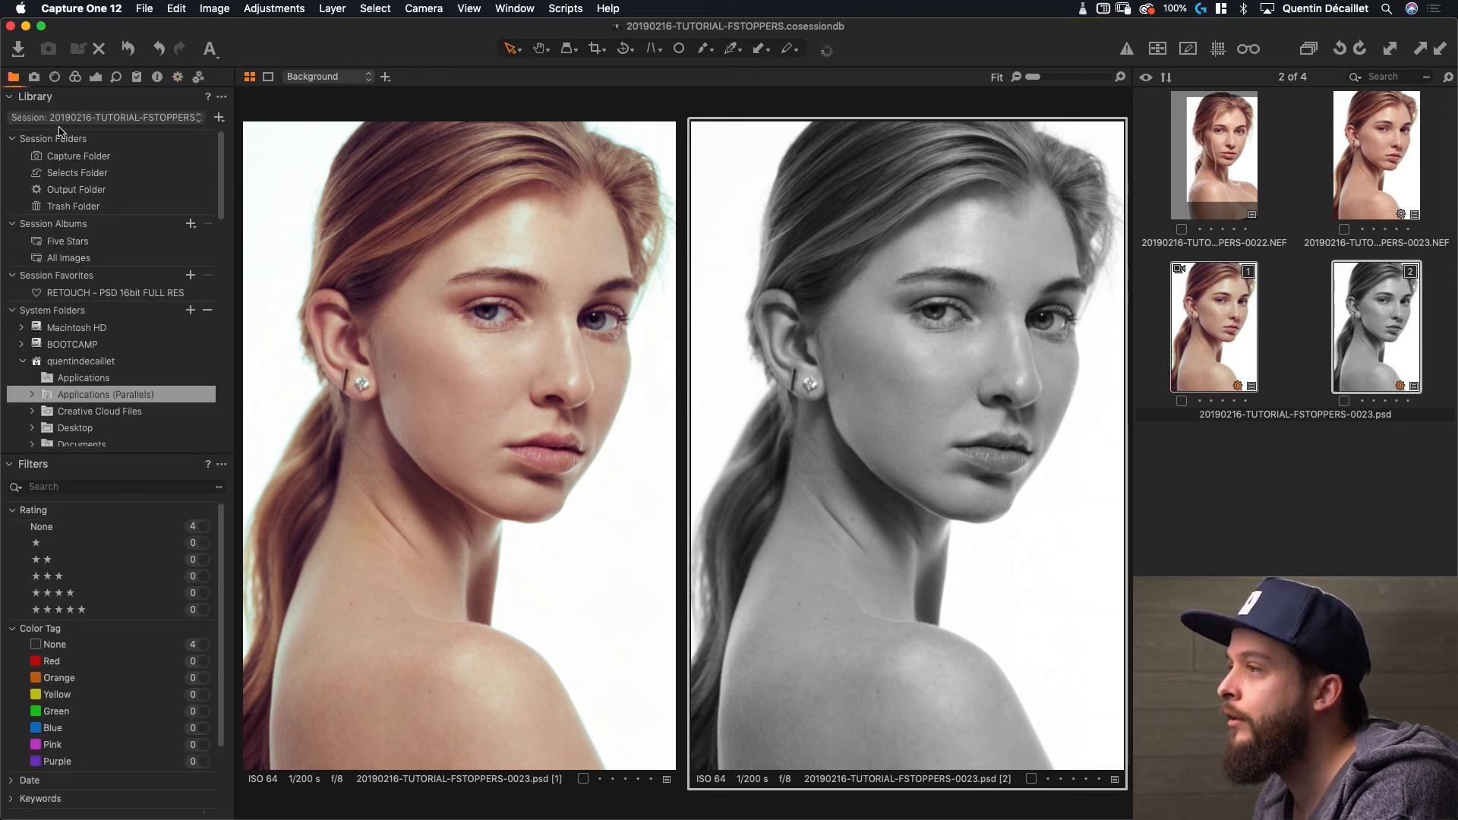
click(73, 190)
right_click(74, 192)
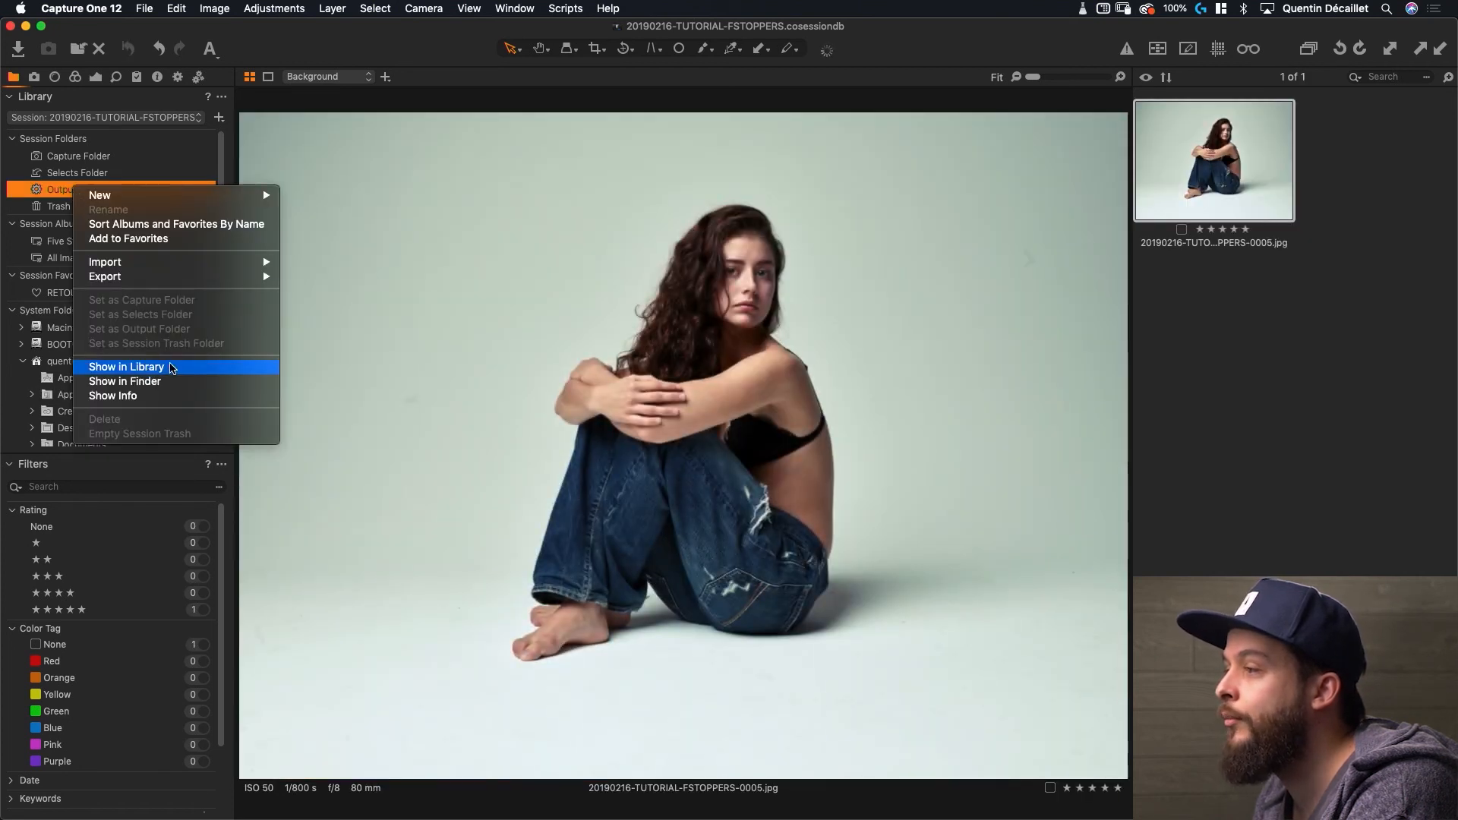
click(176, 368)
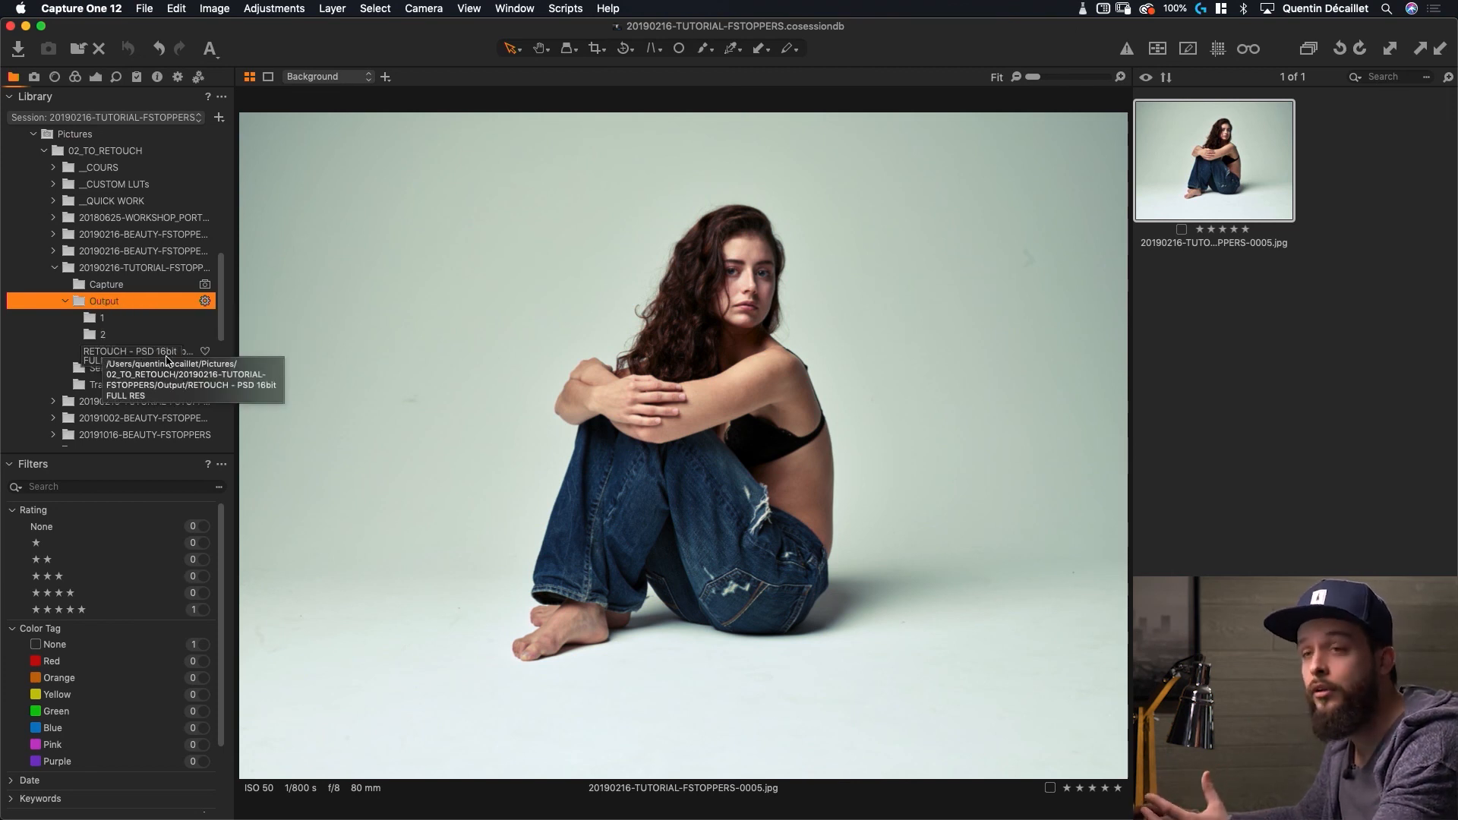
click(112, 324)
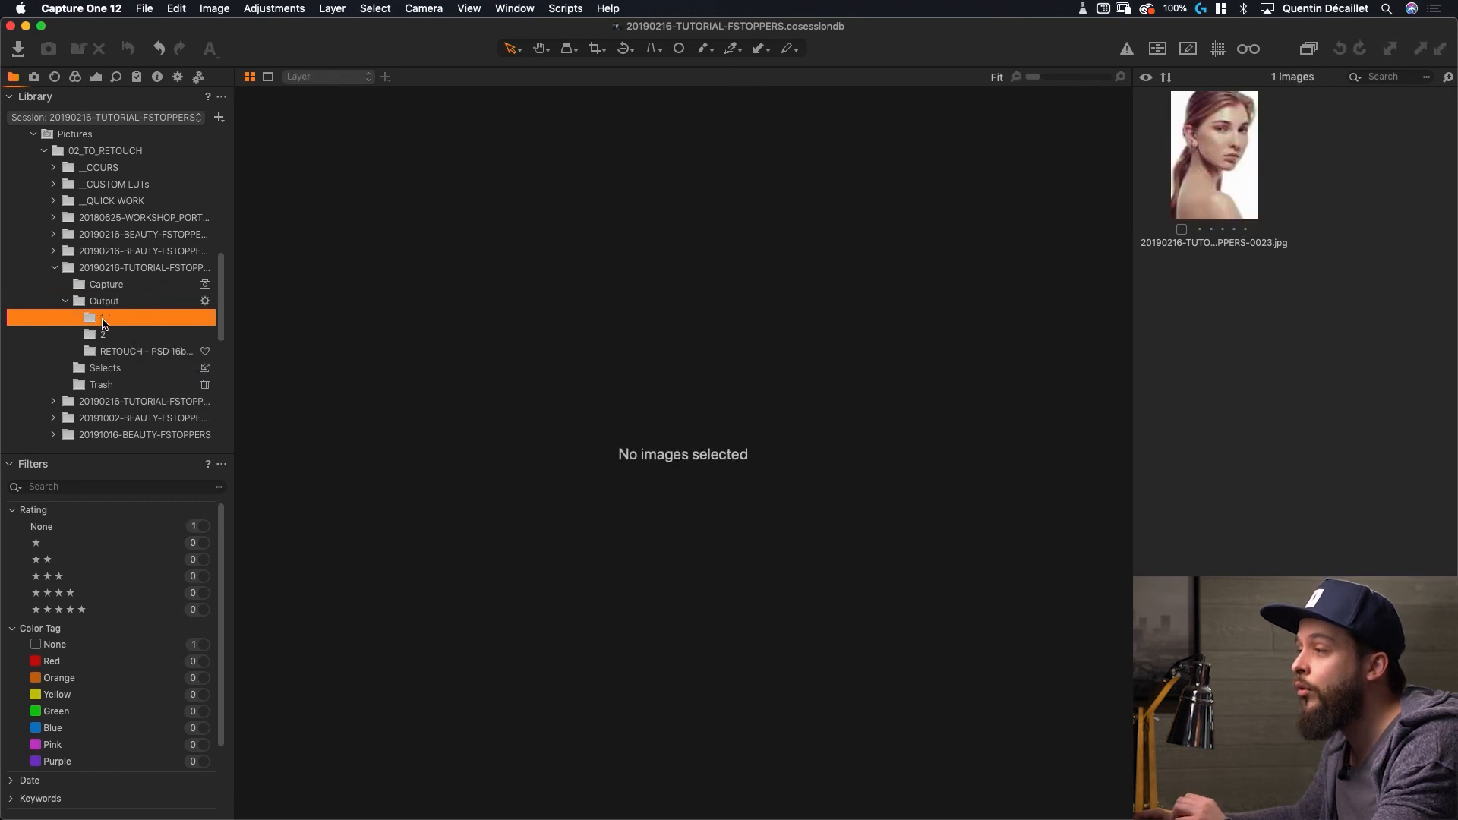
click(97, 336)
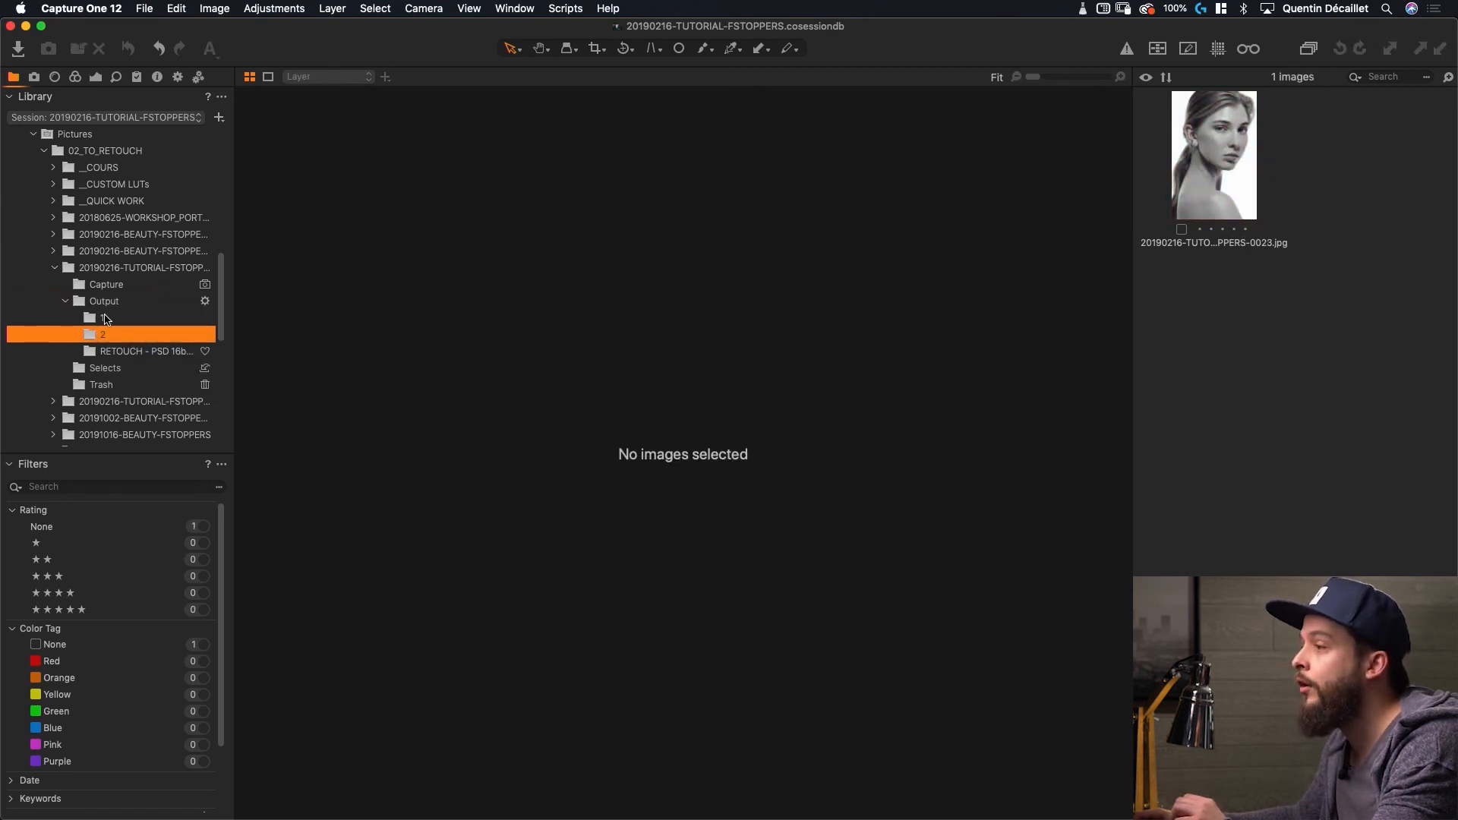
click(89, 316)
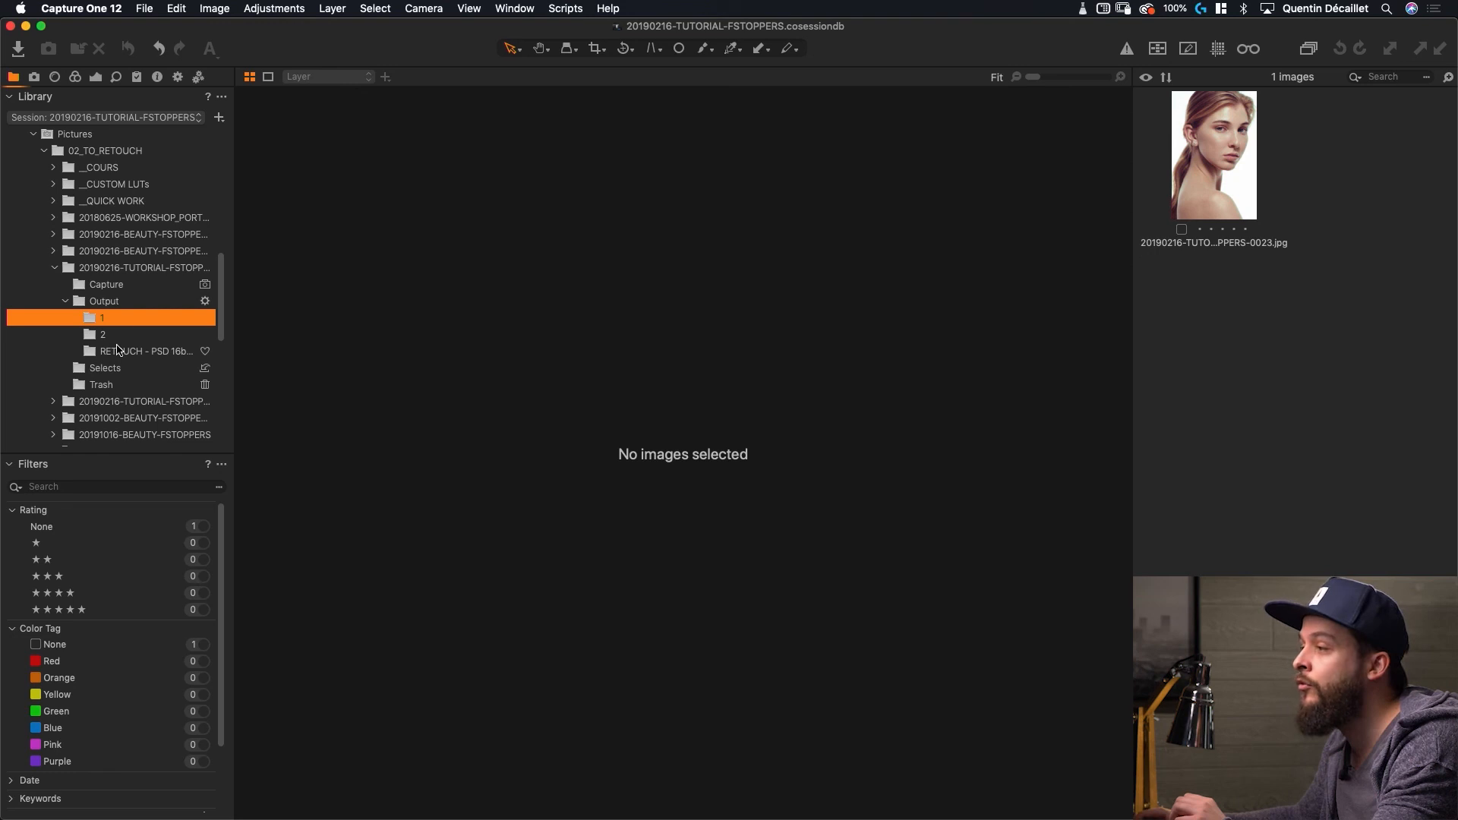
key(Down)
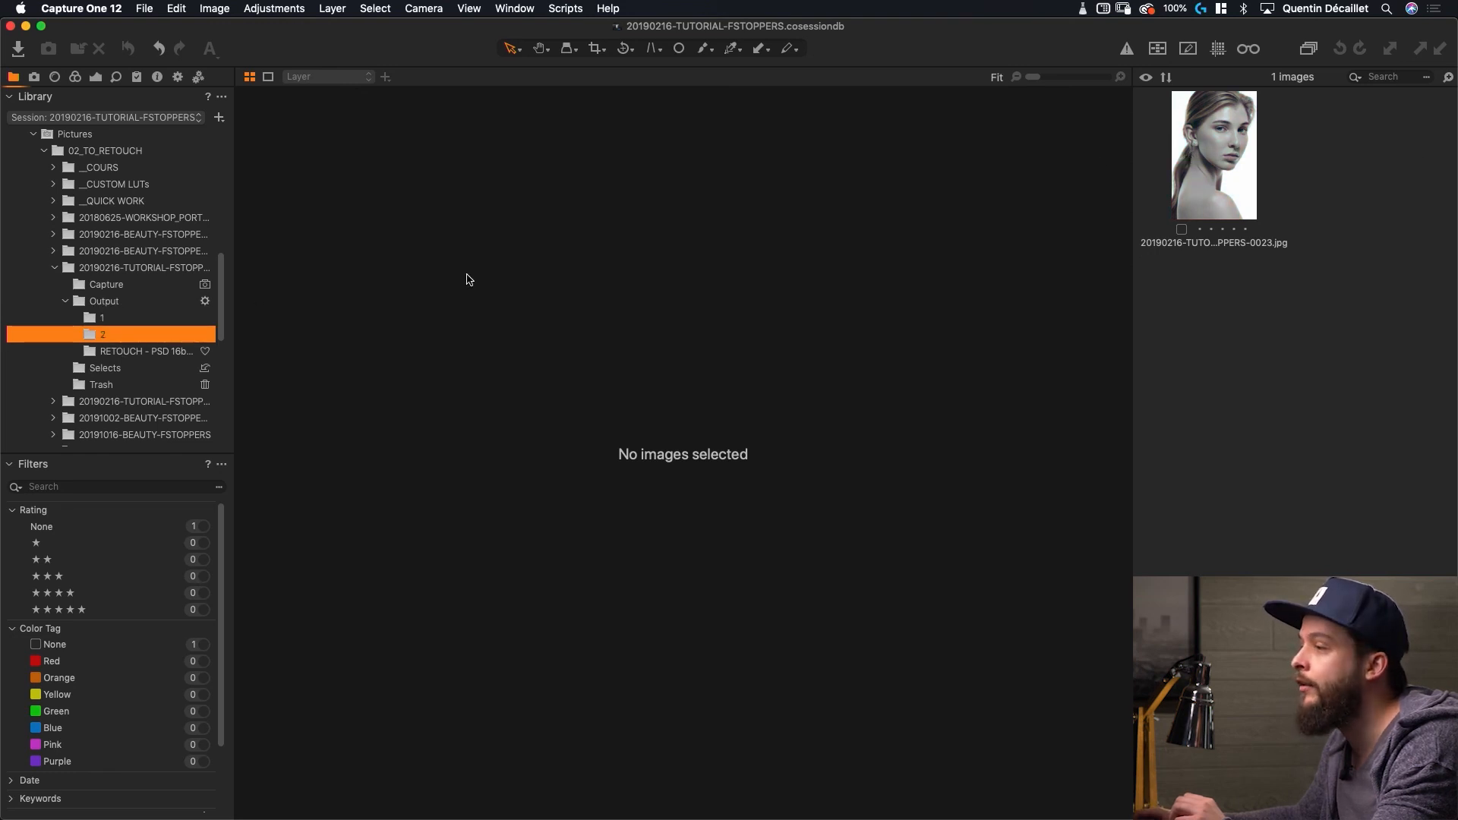